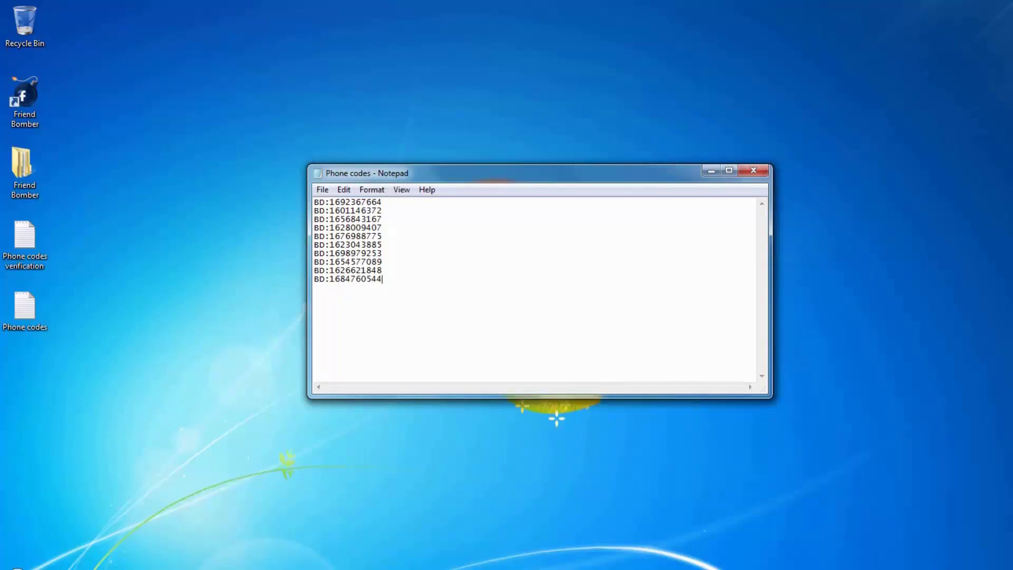
Step: Launch Friend Bomber maximized and open the empty Phone numbers dictionary
click(711, 171)
click(25, 101)
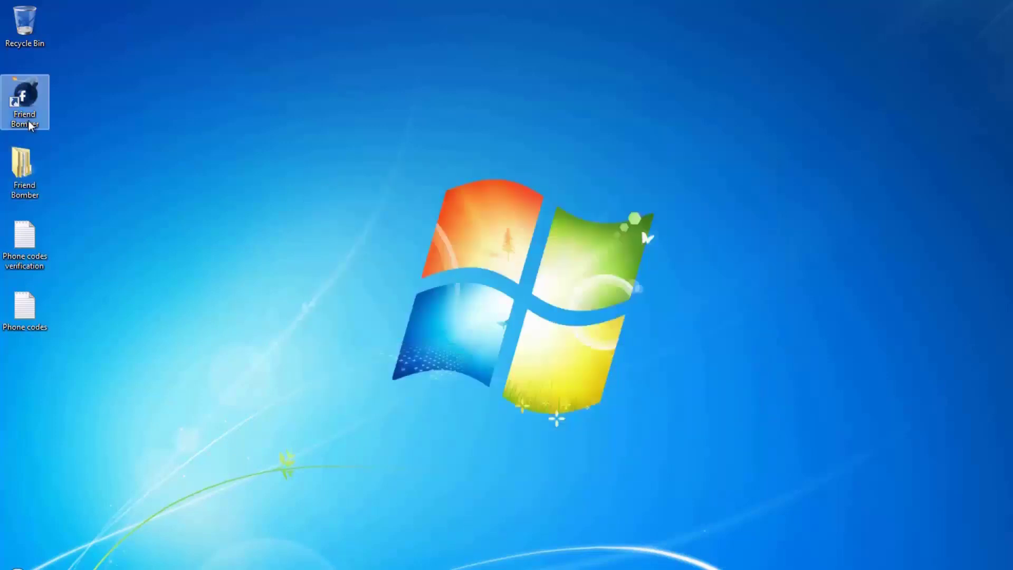
double_click(30, 114)
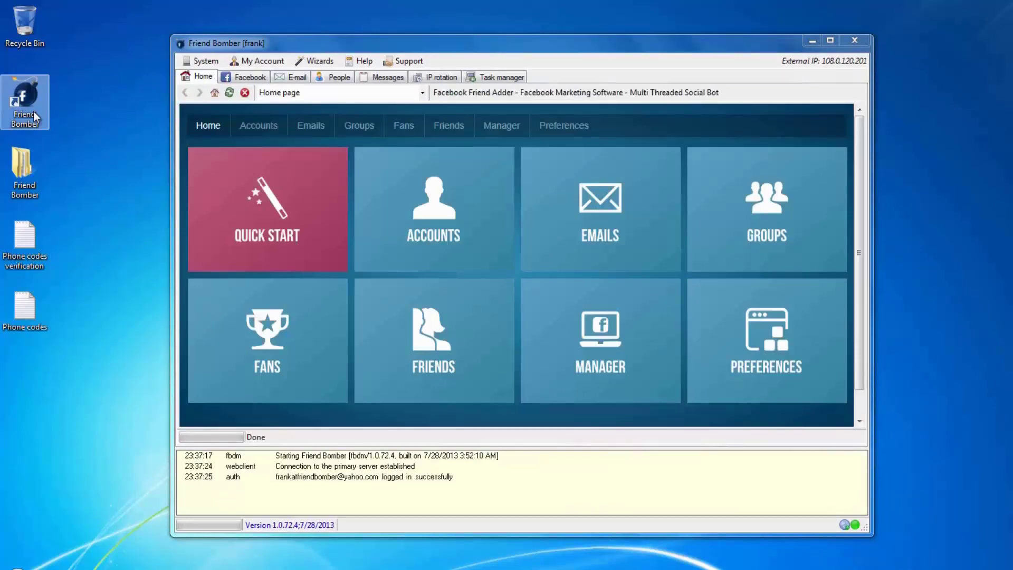
click(829, 41)
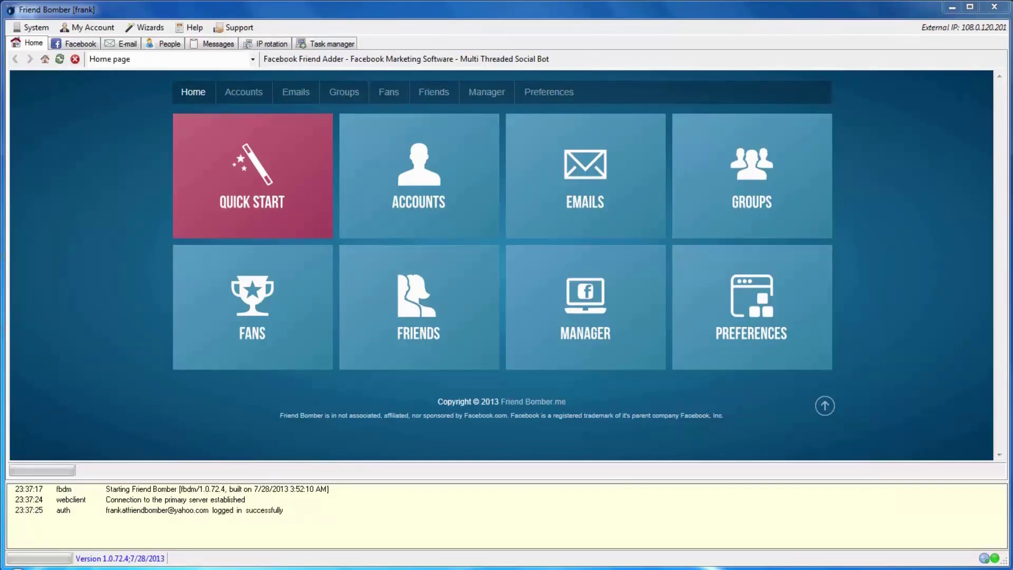
click(37, 28)
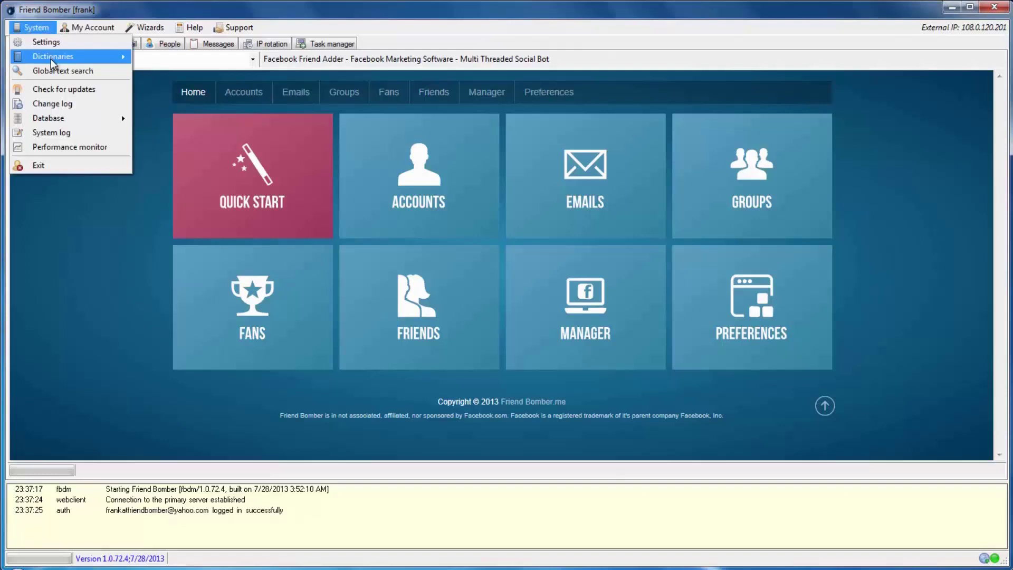
mouse_move(52, 57)
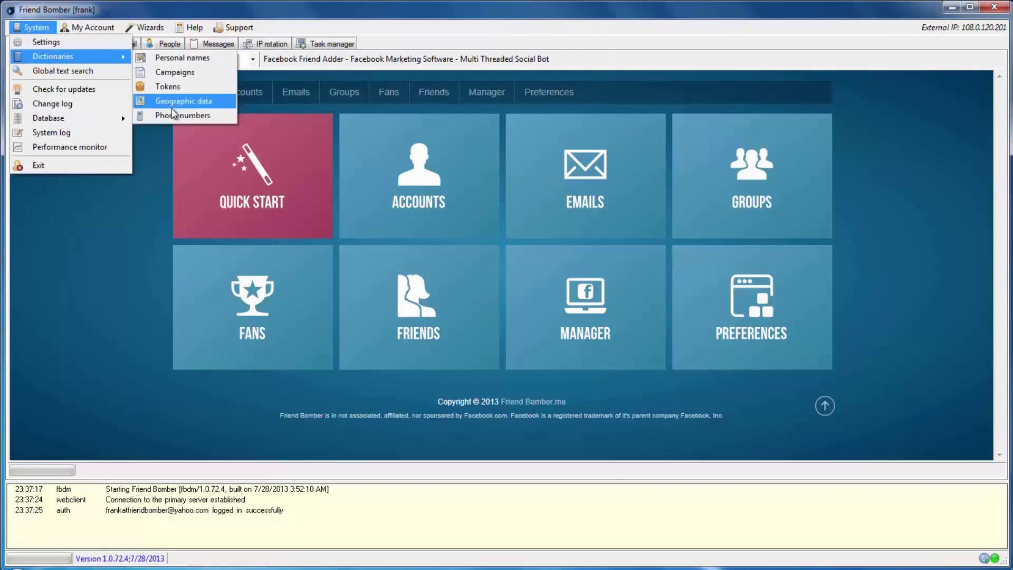
click(172, 114)
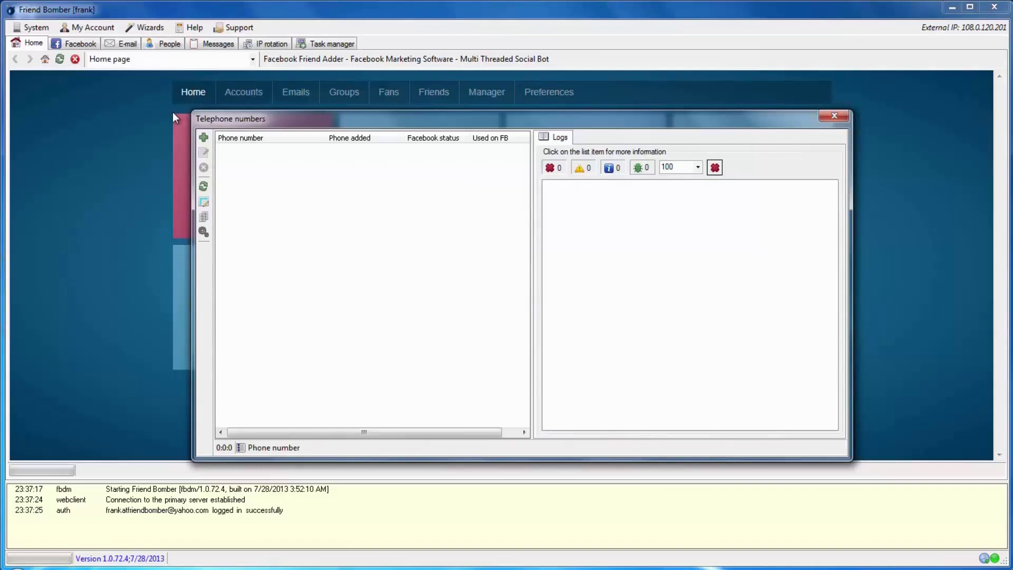
Step: Add a new phone number entry and assign it to a new campaign 'Campaign 1'
click(203, 137)
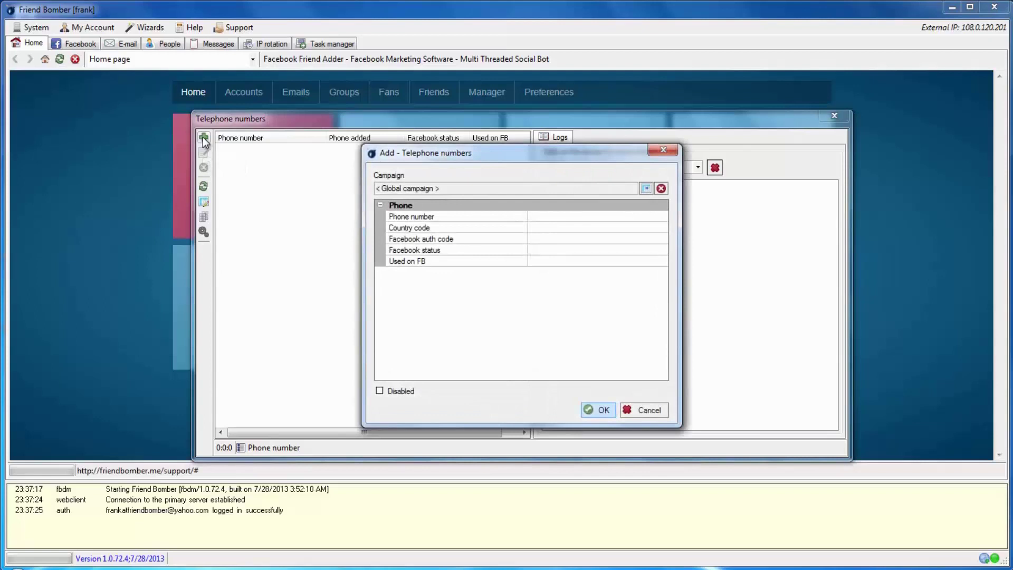
click(647, 189)
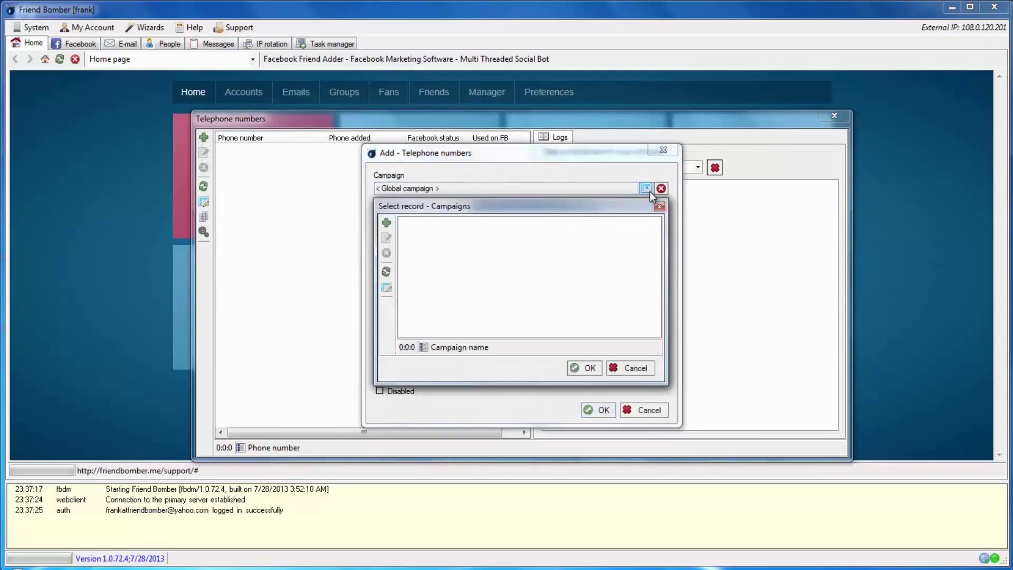
click(387, 222)
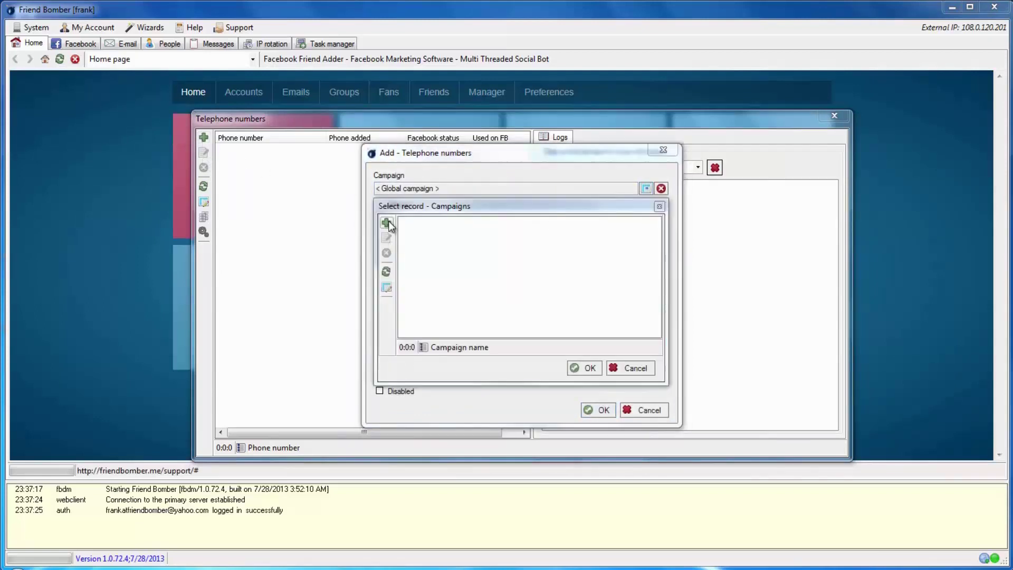
click(461, 283)
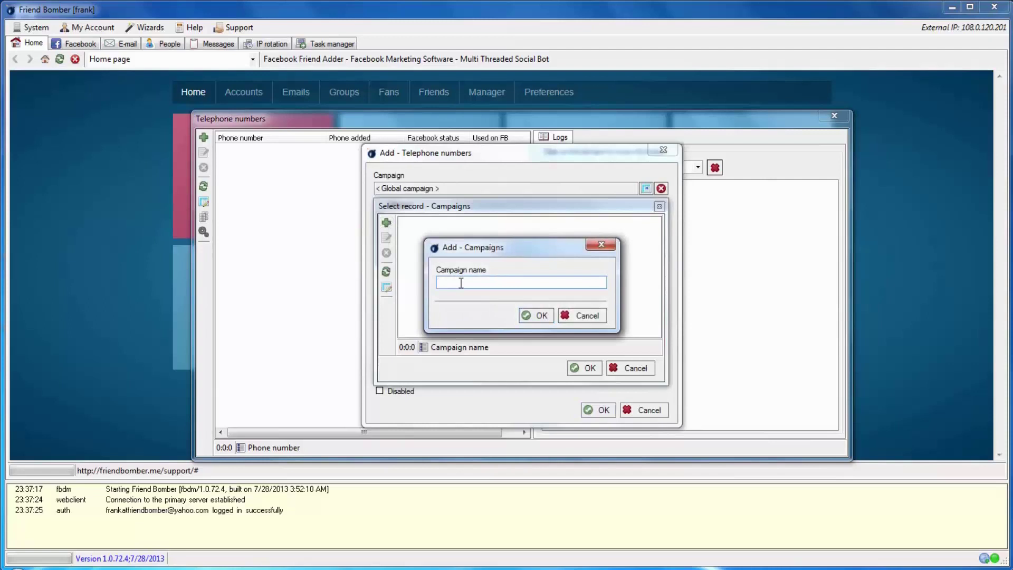
text(Campai)
text(gn 1)
click(536, 315)
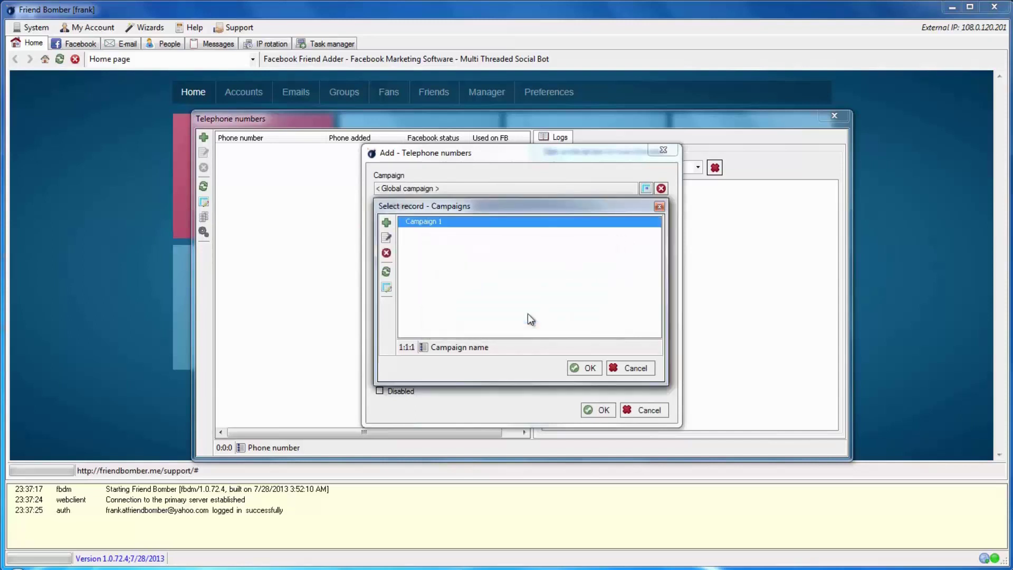
click(575, 368)
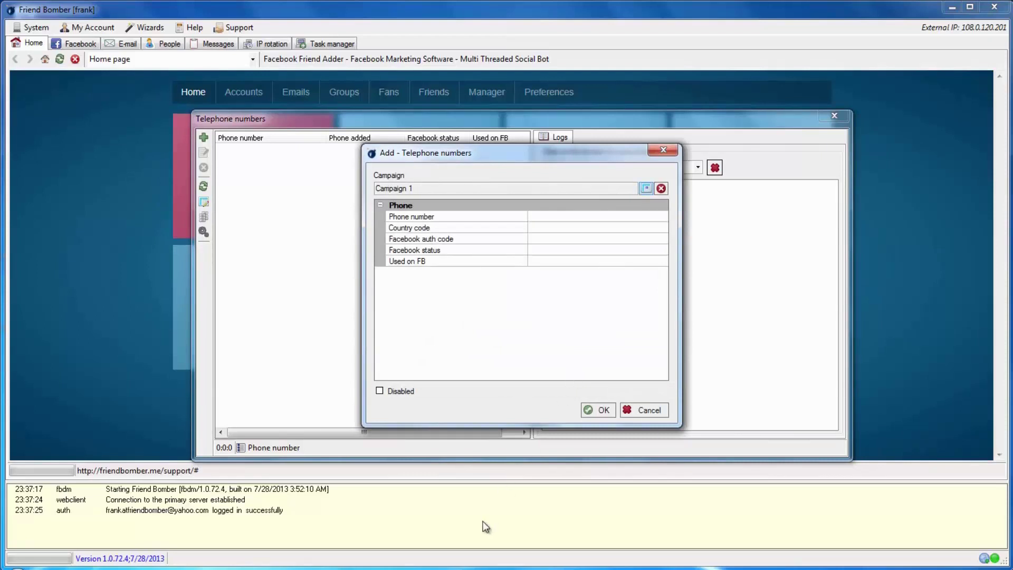
click(487, 558)
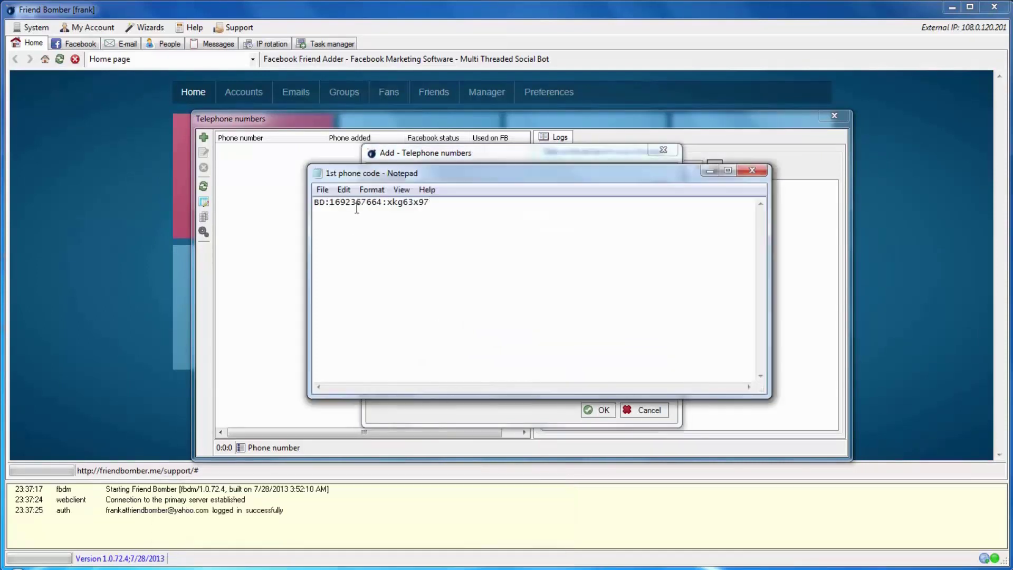
click(331, 202)
drag(331, 202, 383, 203)
right_click(384, 202)
click(413, 242)
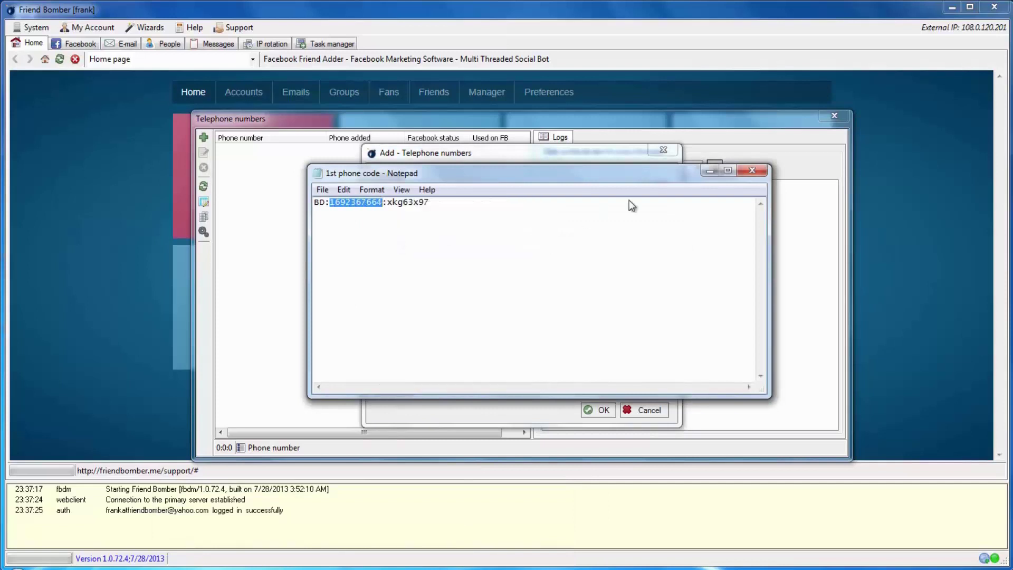
click(712, 170)
click(556, 216)
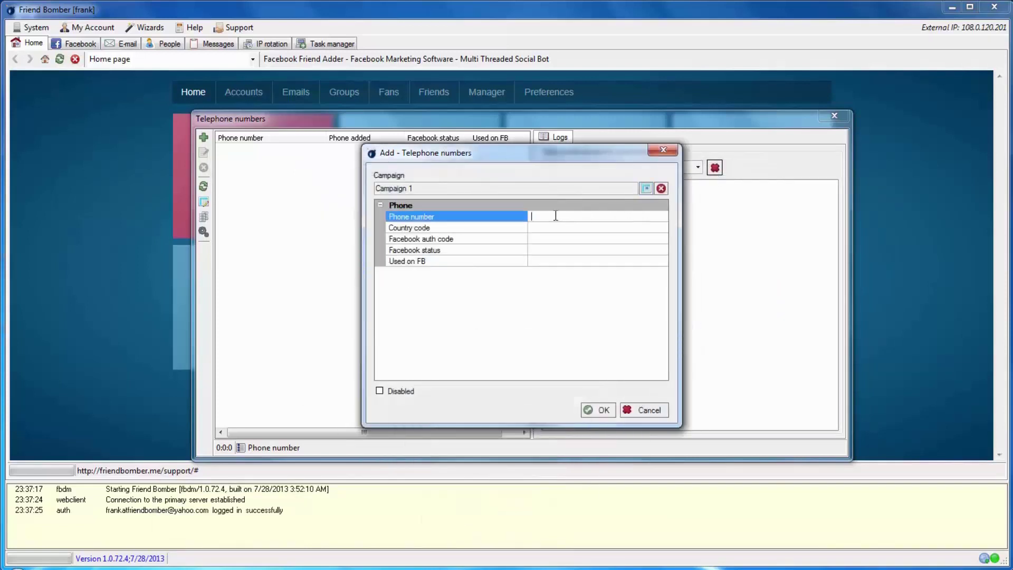
right_click(556, 215)
click(599, 274)
key(alt+Tab)
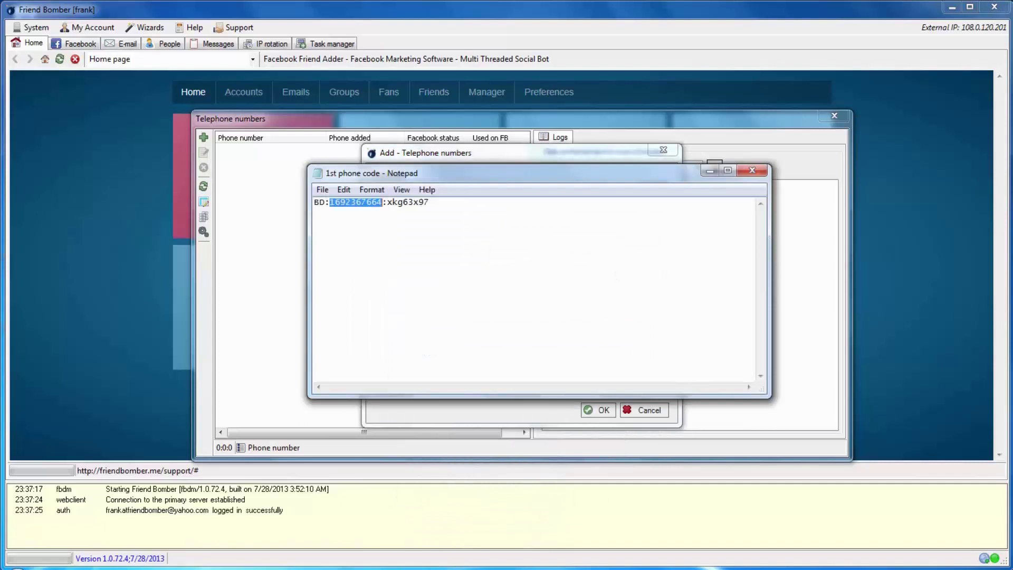
drag(389, 204, 437, 207)
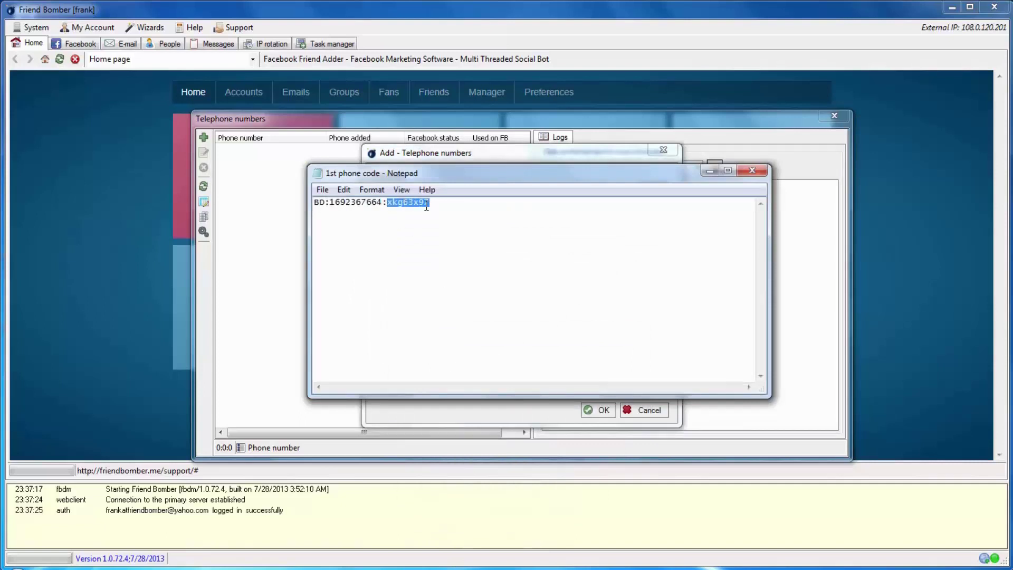
right_click(437, 207)
click(474, 245)
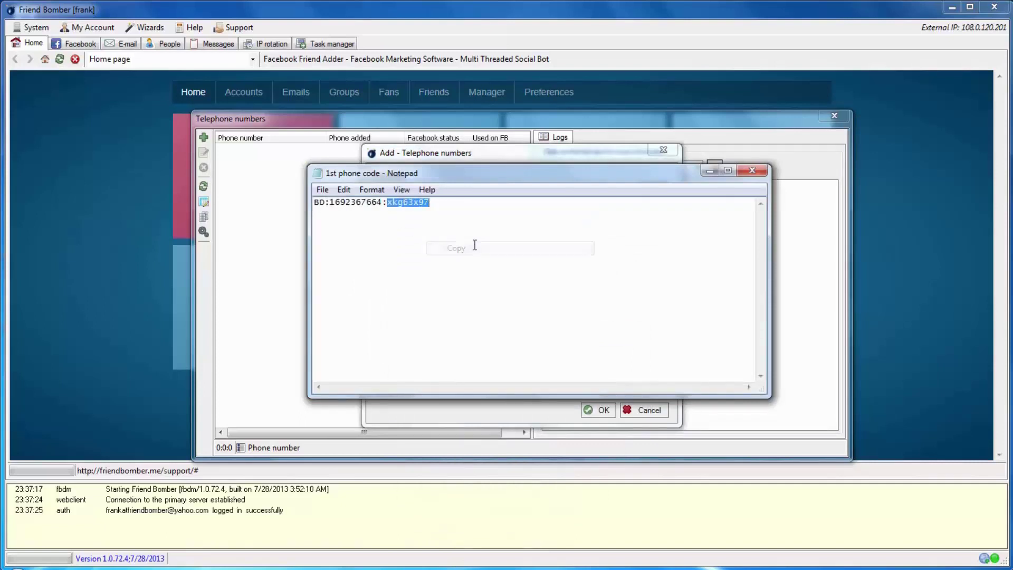
click(710, 171)
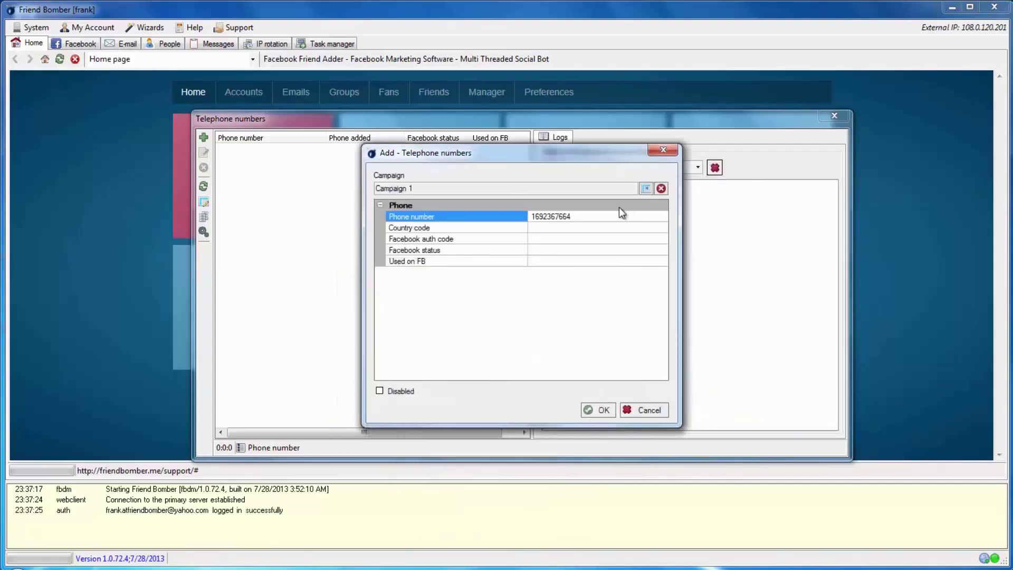
click(547, 238)
right_click(549, 238)
click(577, 295)
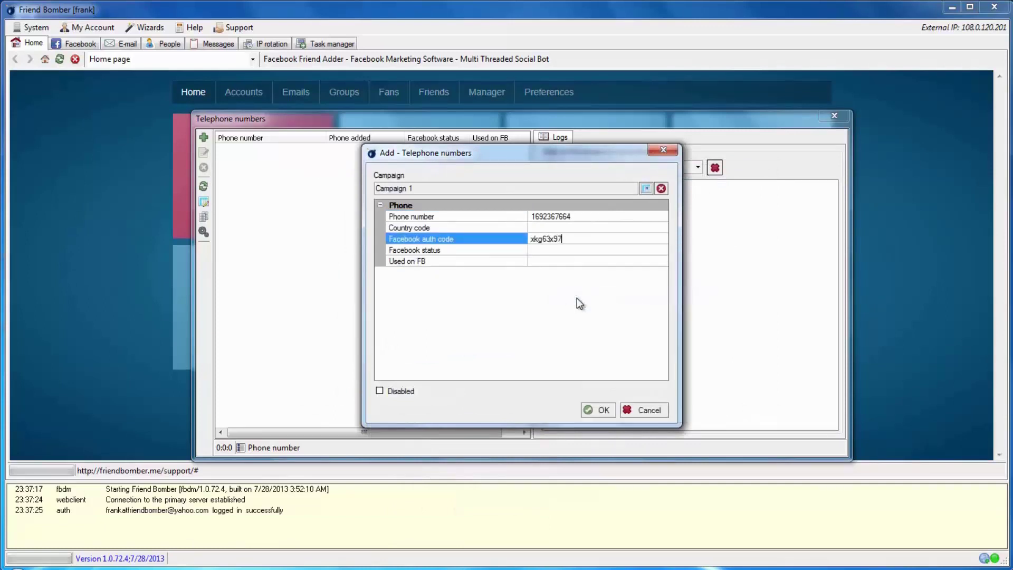
Step: Set the Country code to [BD] Bangladesh (+880)
click(582, 228)
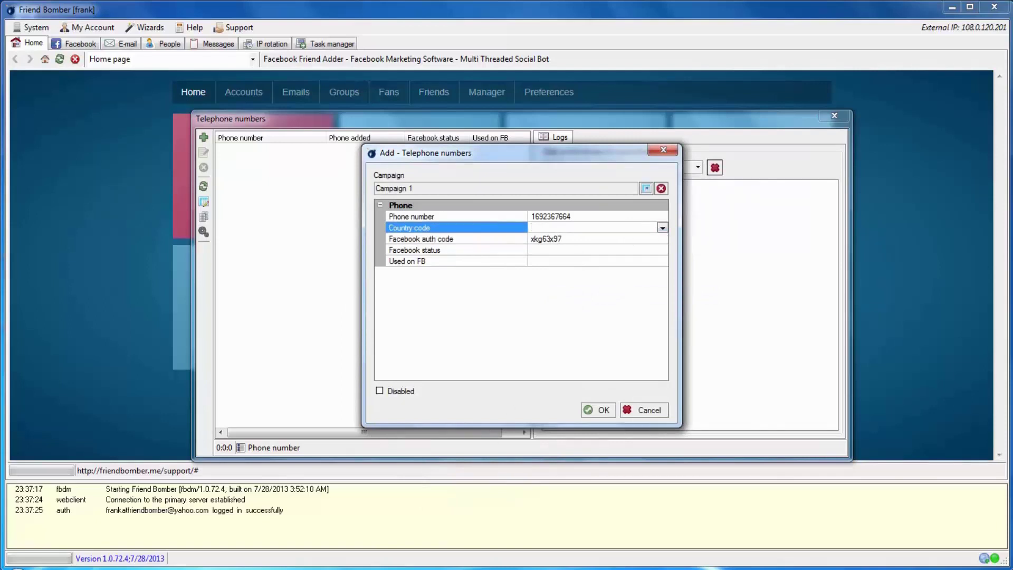
key(alt+Tab)
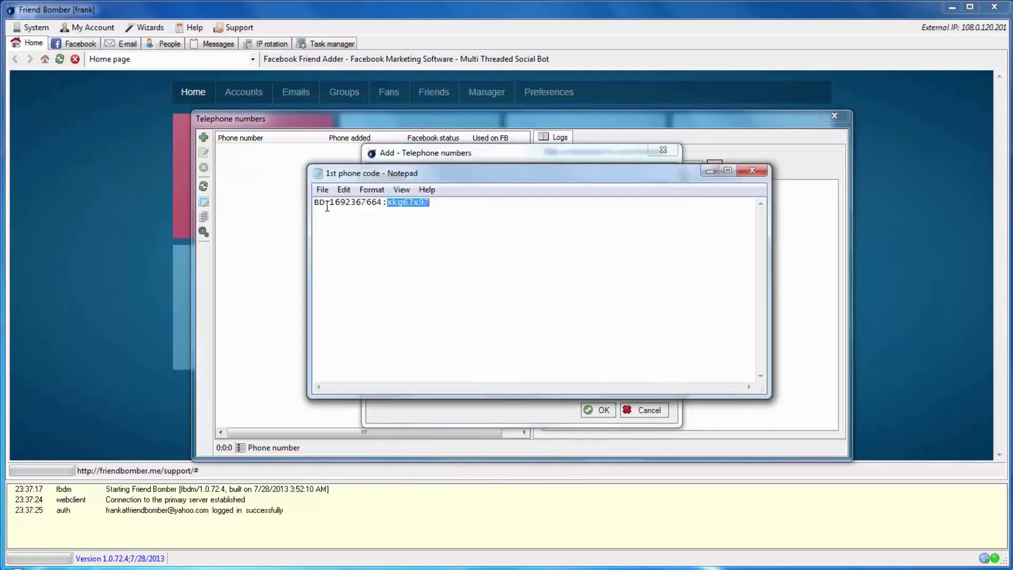
drag(330, 203, 313, 206)
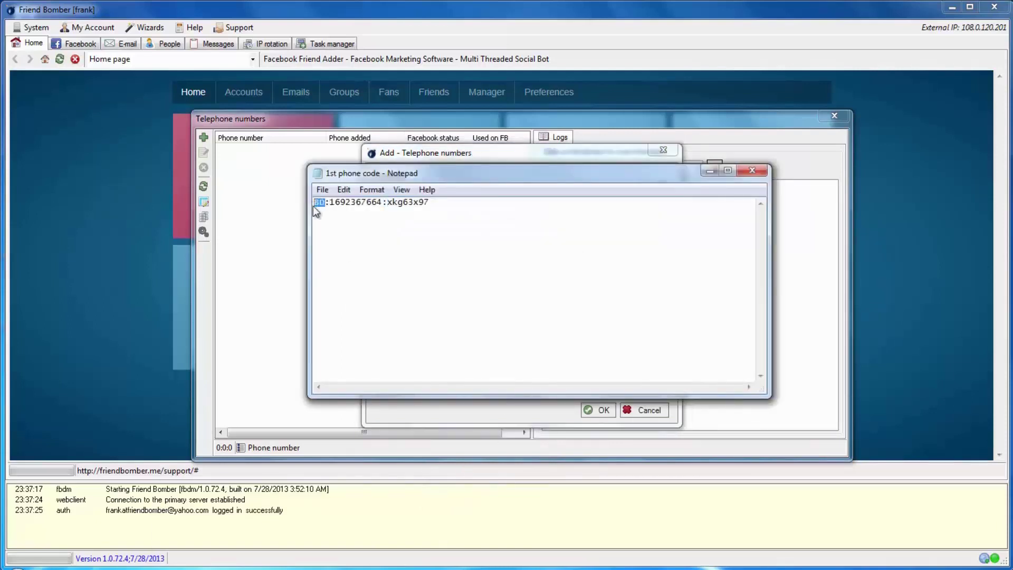
click(713, 171)
click(662, 228)
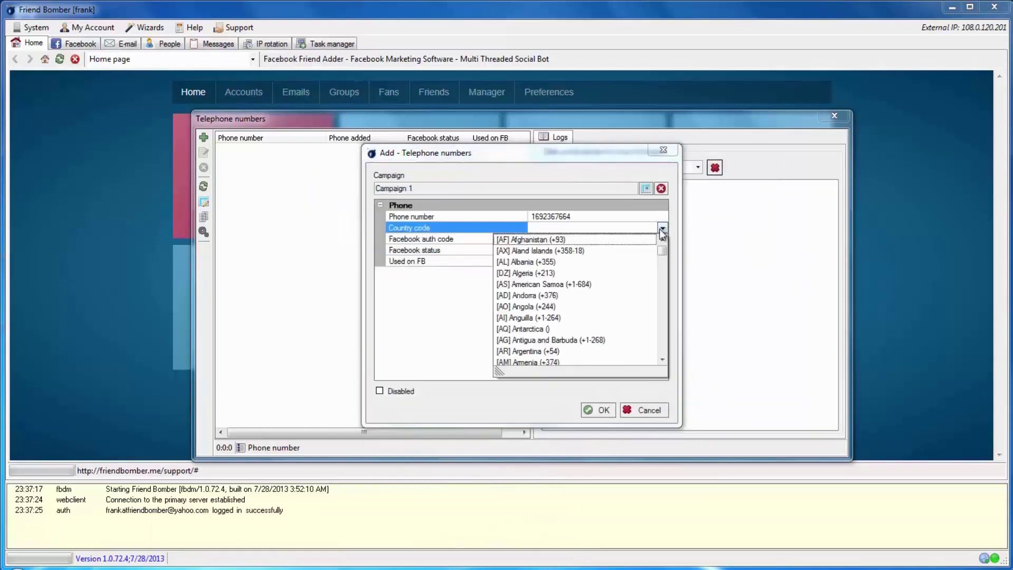
scroll(609, 300, down, 2)
scroll(609, 300, down, 3)
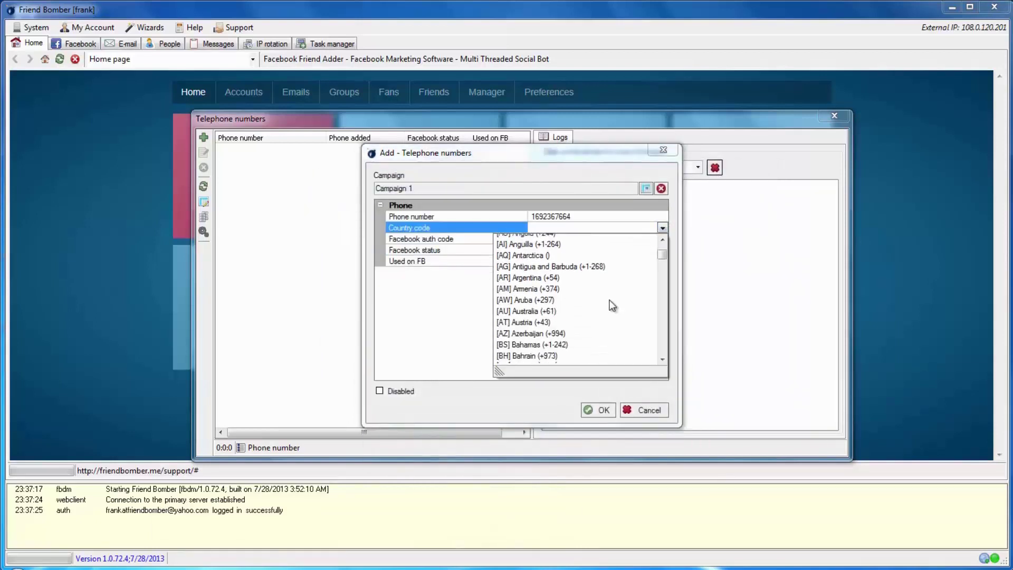
scroll(610, 299, down, 1)
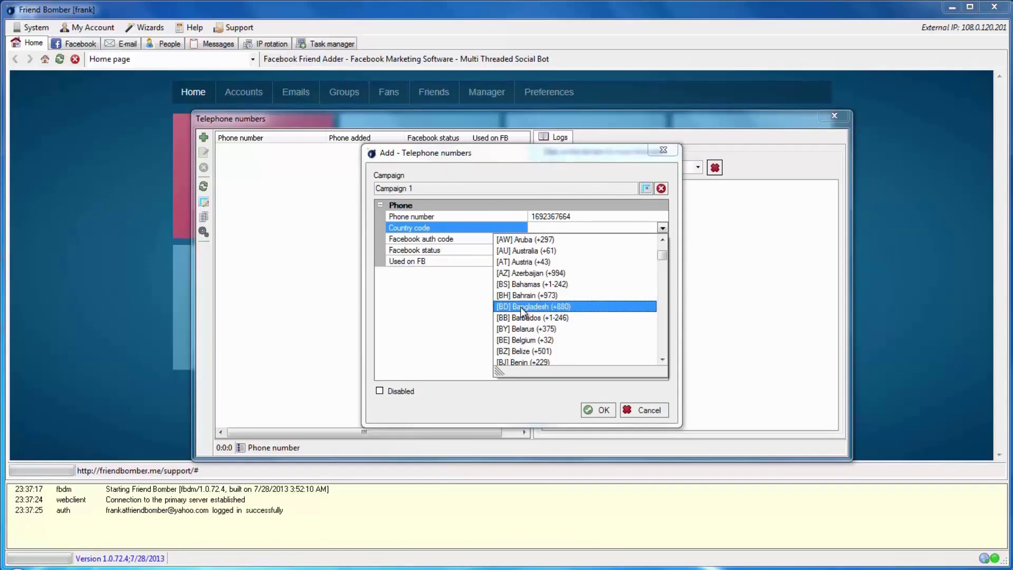
click(520, 307)
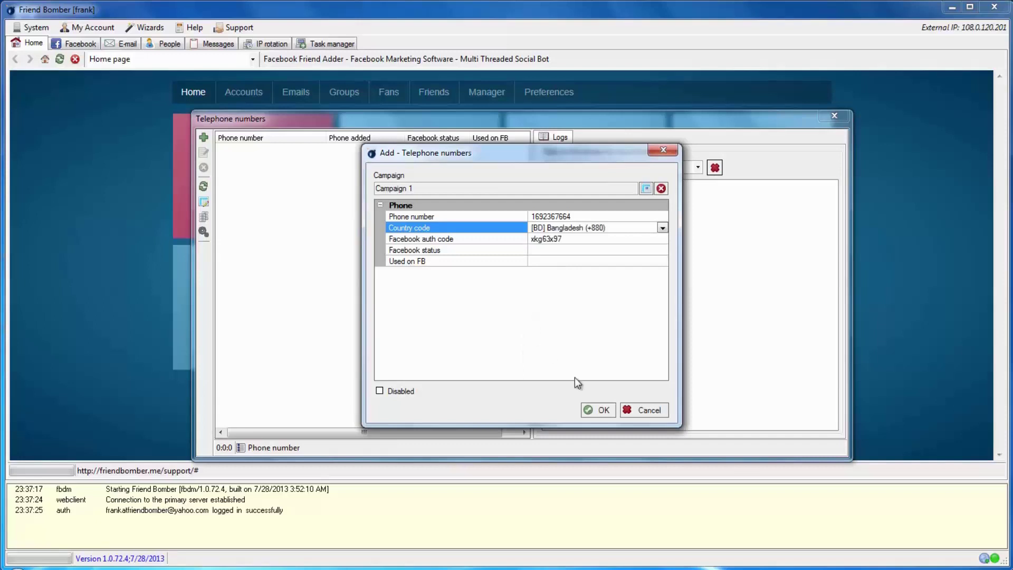
Step: Close the Add dialog, reopen the Telephone numbers dictionary and start Import data
click(602, 409)
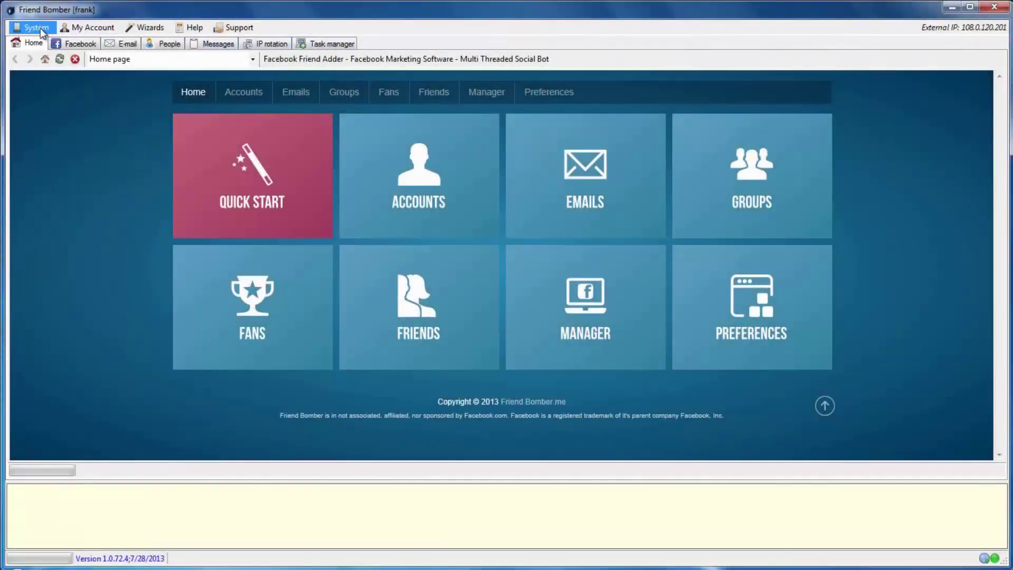
click(36, 27)
mouse_move(52, 57)
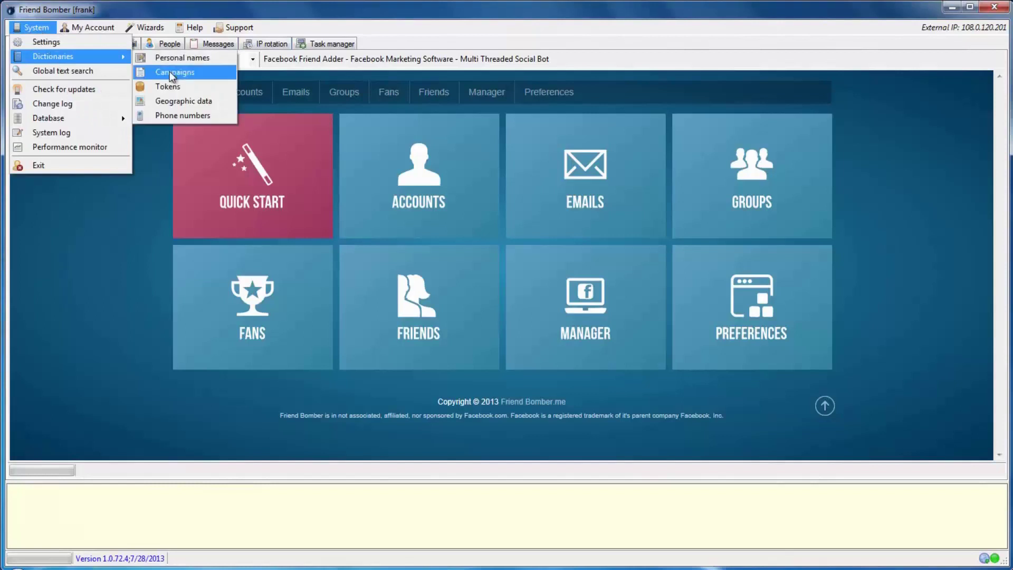
click(167, 115)
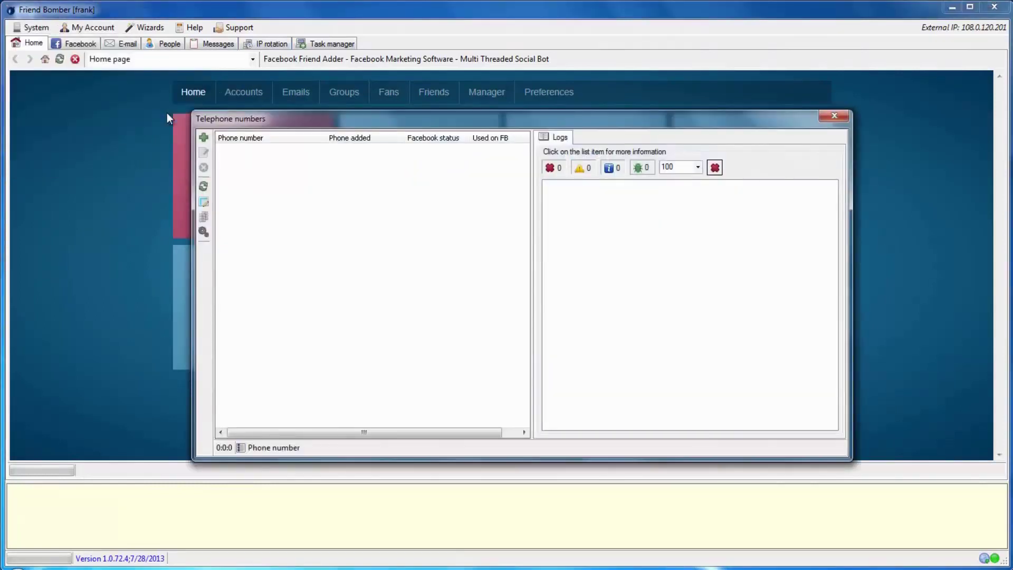
click(203, 216)
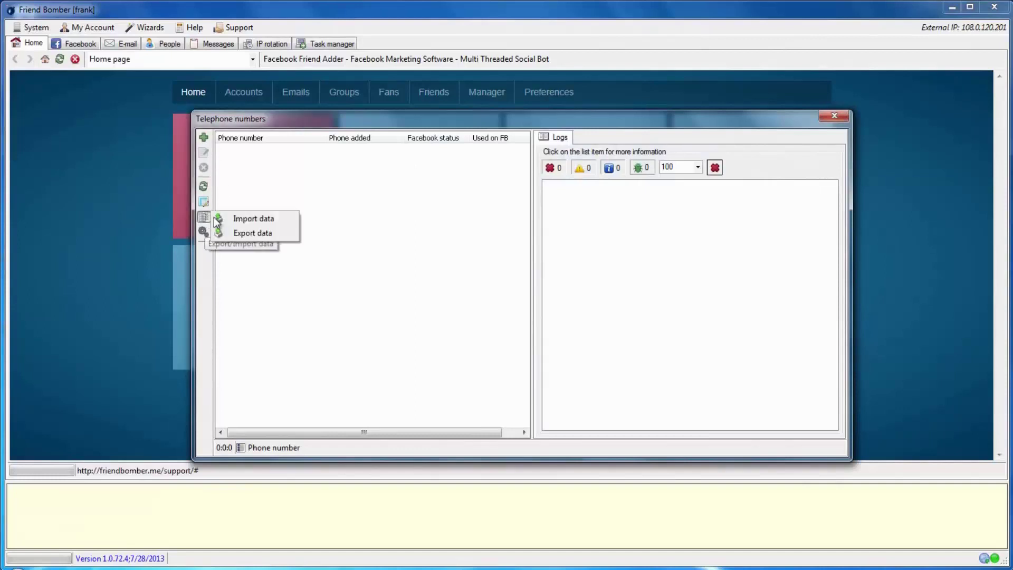
click(253, 218)
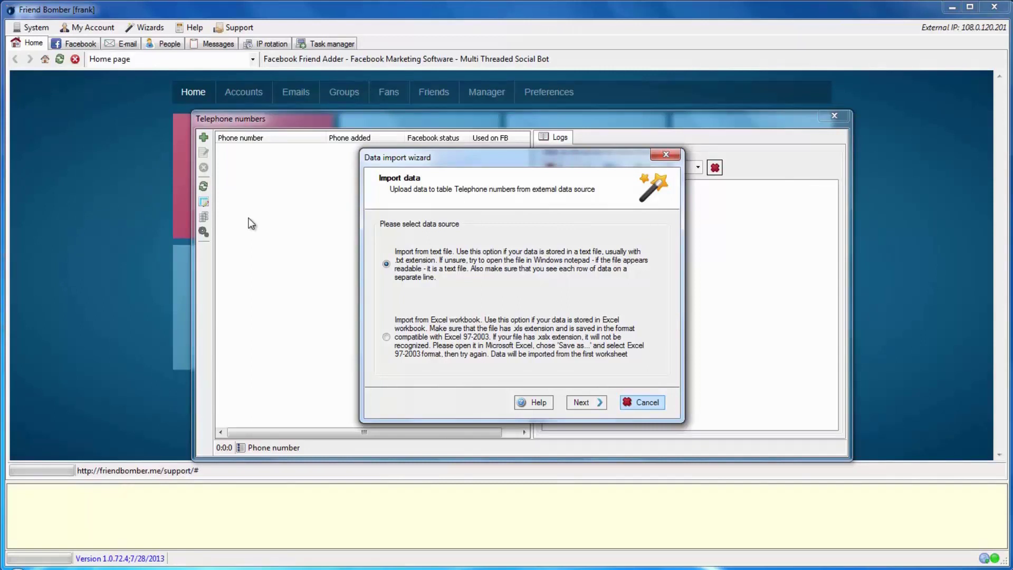
Step: Use a text file as the source, then paste the Notepad phone code lines and clear them
click(599, 403)
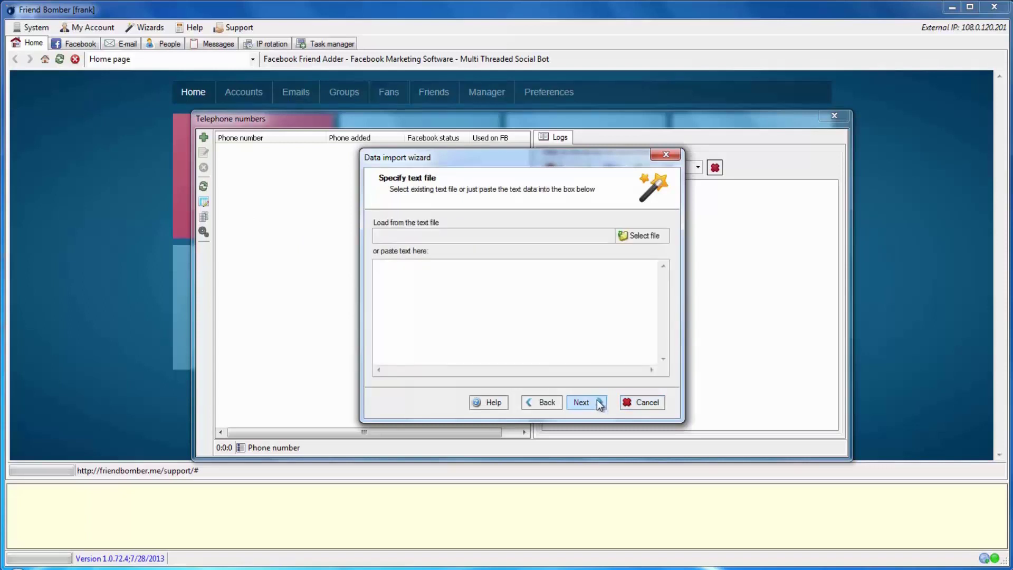
click(564, 325)
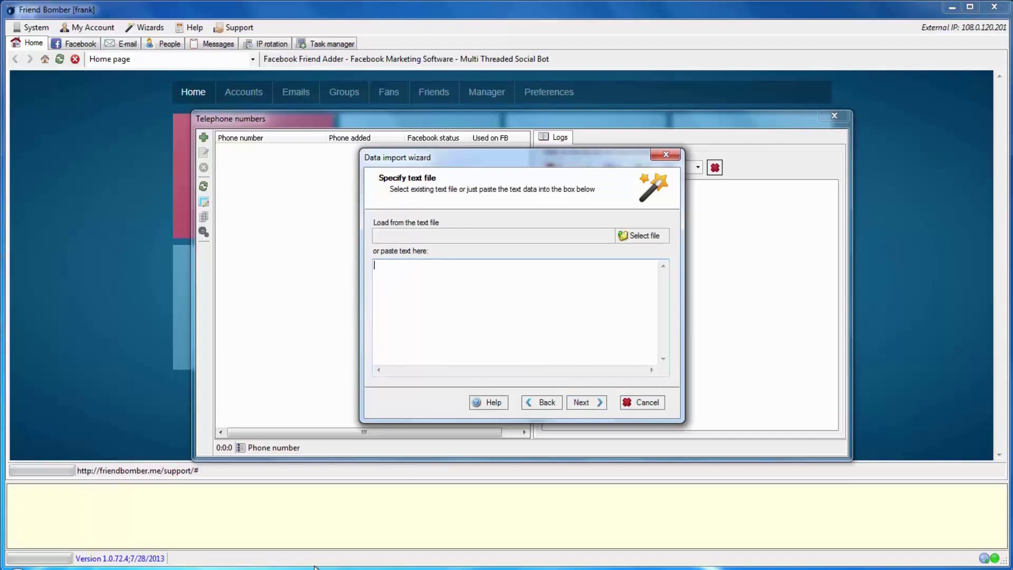
key(alt+Tab)
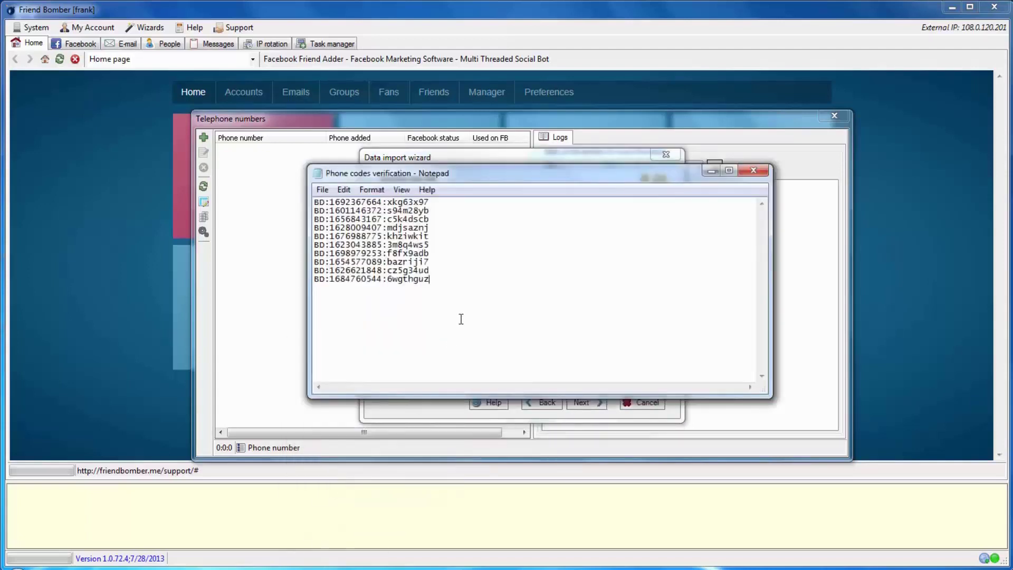
key(ctrl+a)
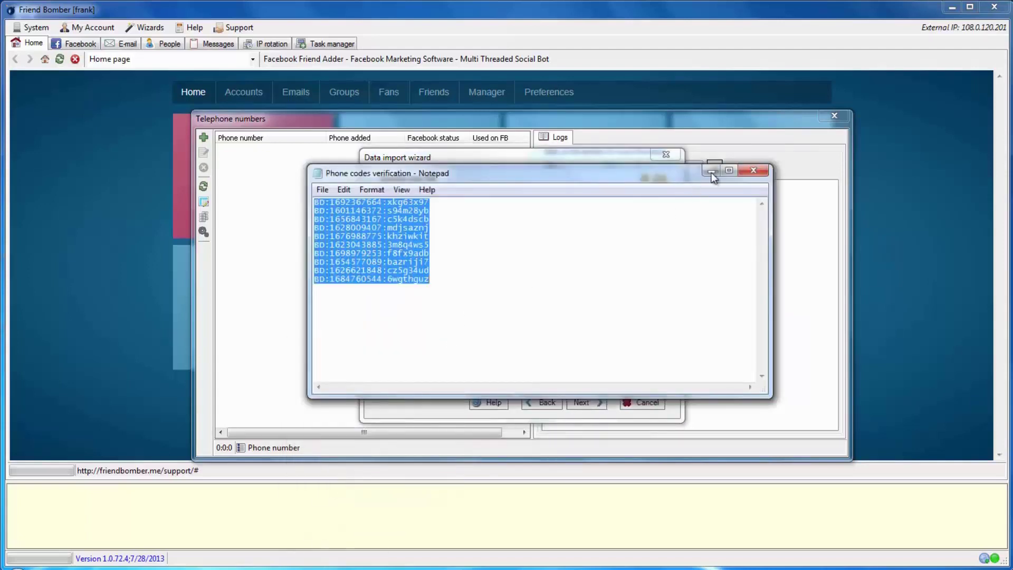
click(712, 173)
click(509, 297)
key(ctrl+v)
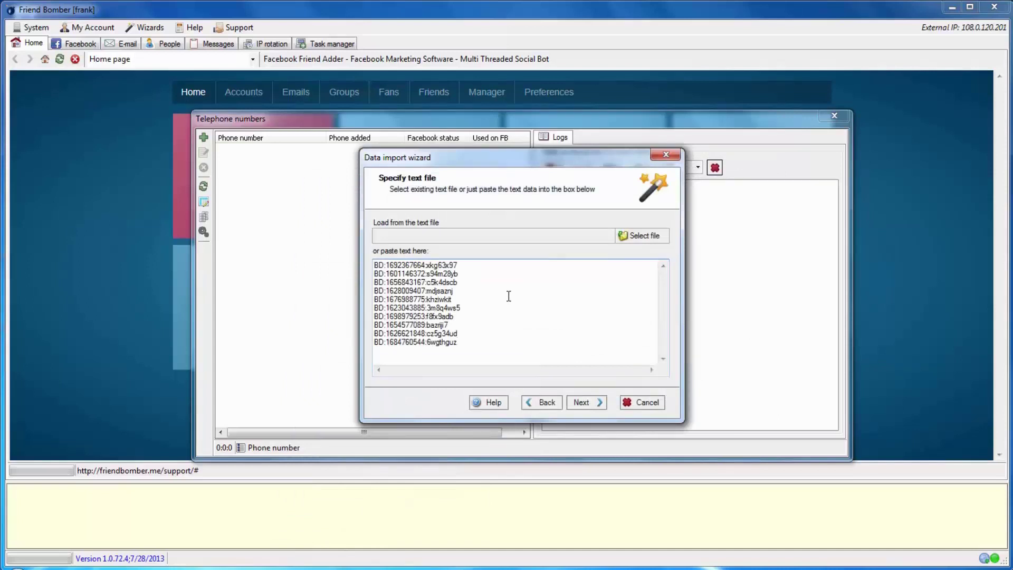
key(ctrl+a)
key(Delete)
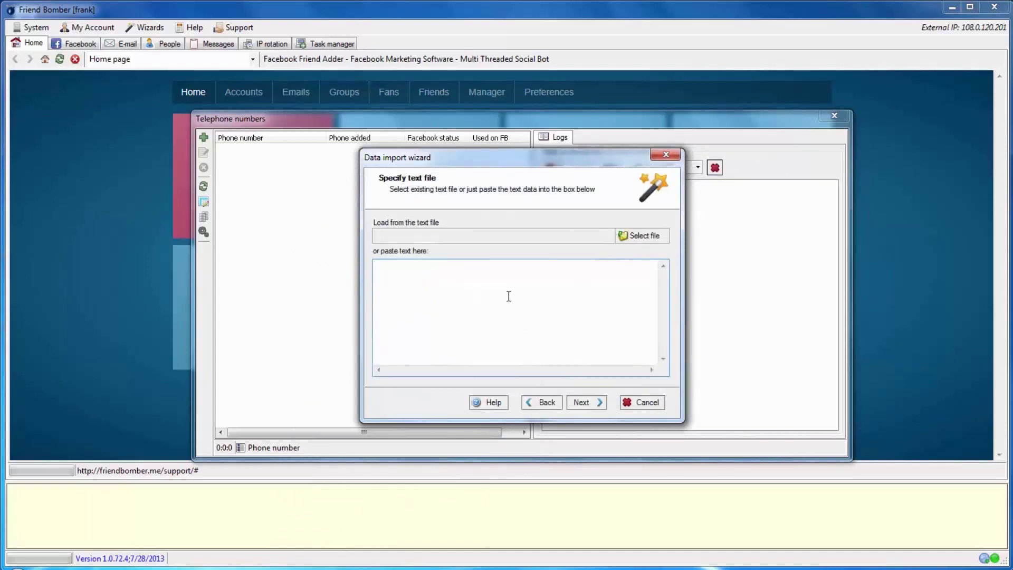
Step: Load the 'Phone codes verification' file from the Desktop
click(646, 236)
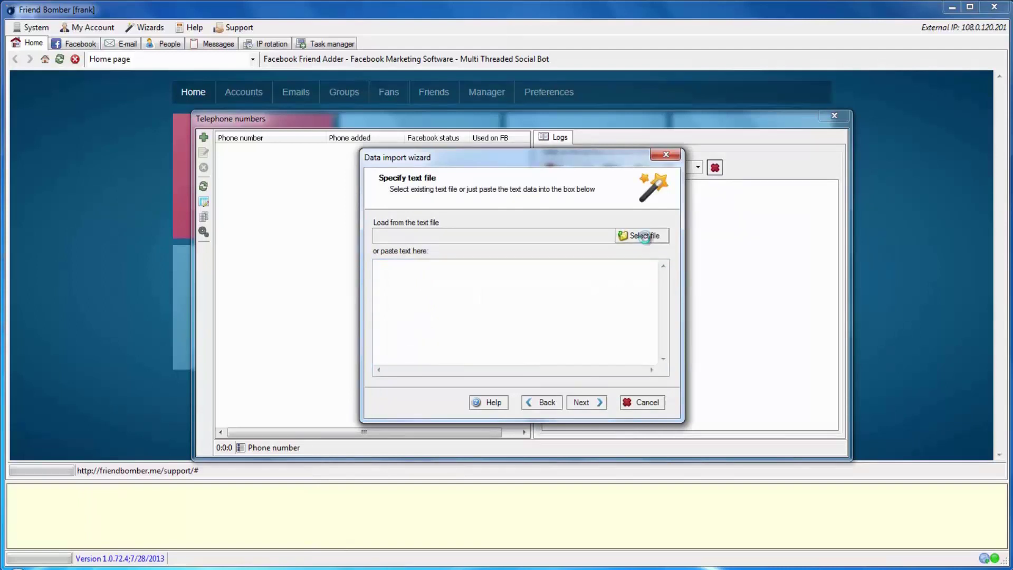
click(418, 257)
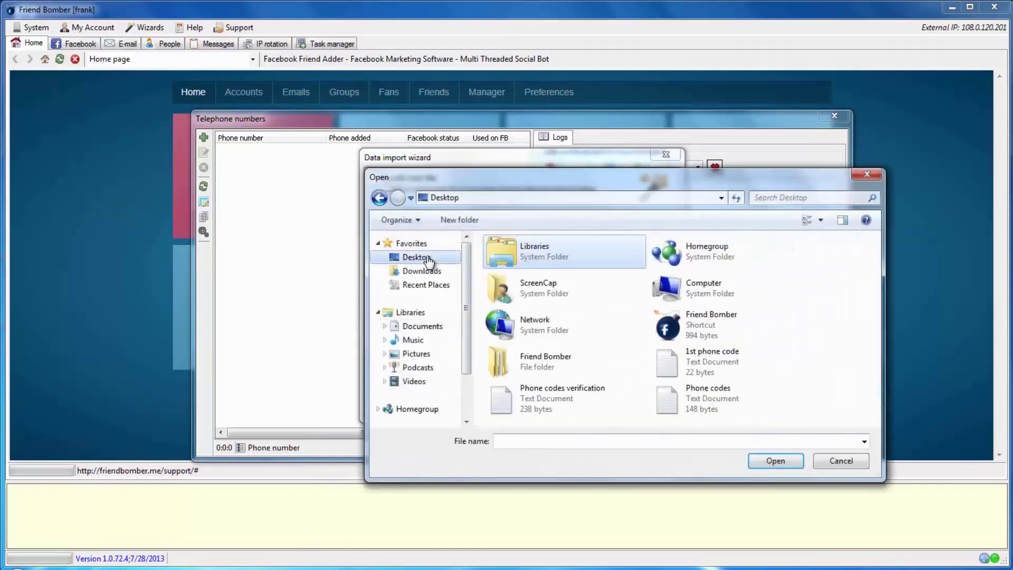
click(562, 393)
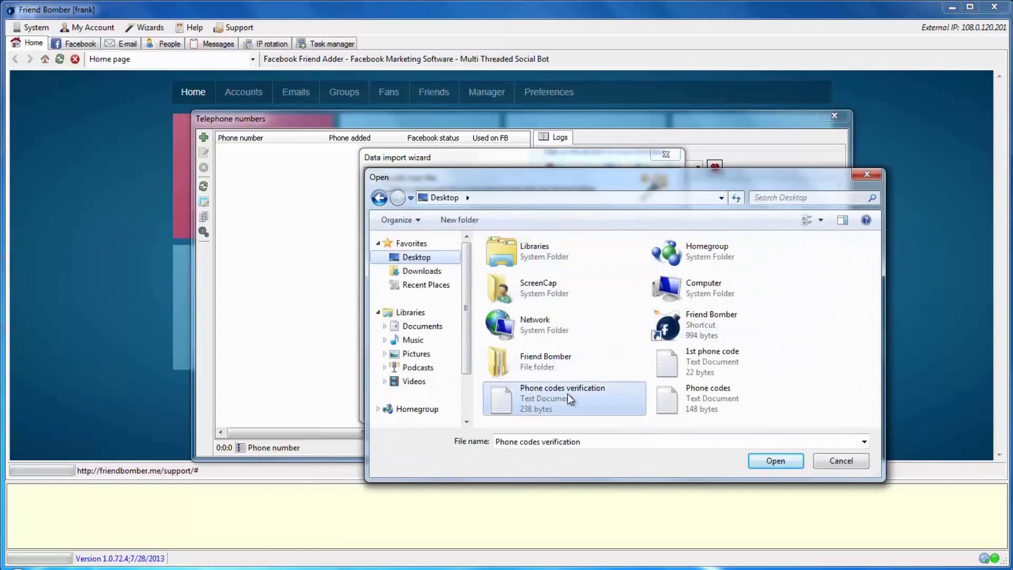
click(768, 461)
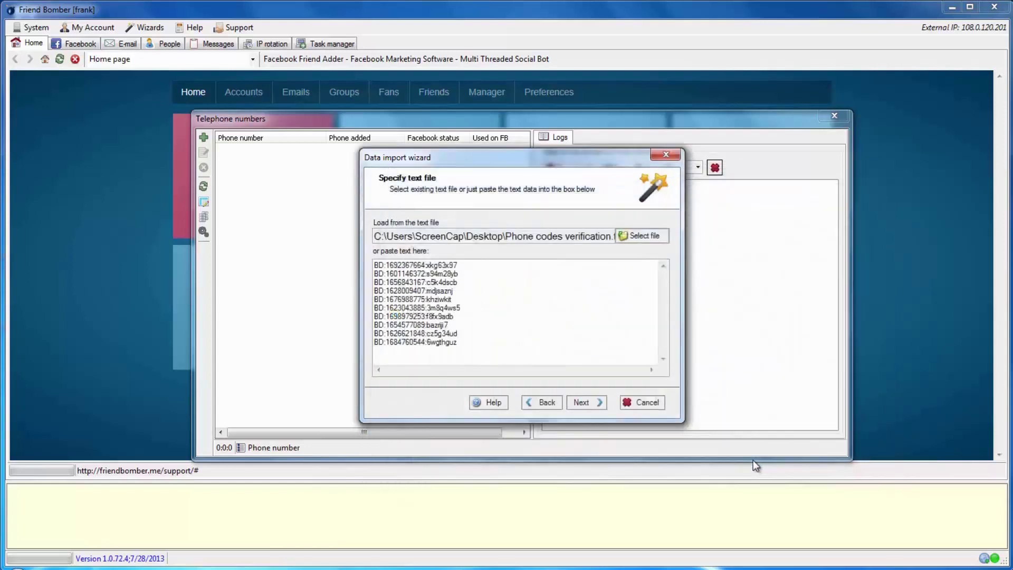
Step: Build the $countryiso:$phn:$fbauth import template and return to the loaded data
click(588, 400)
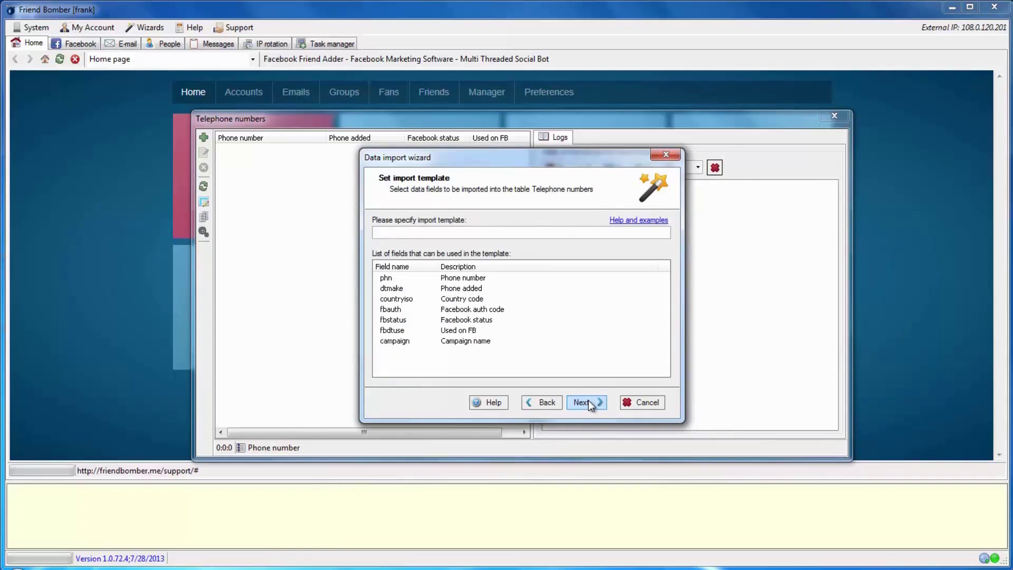
double_click(464, 300)
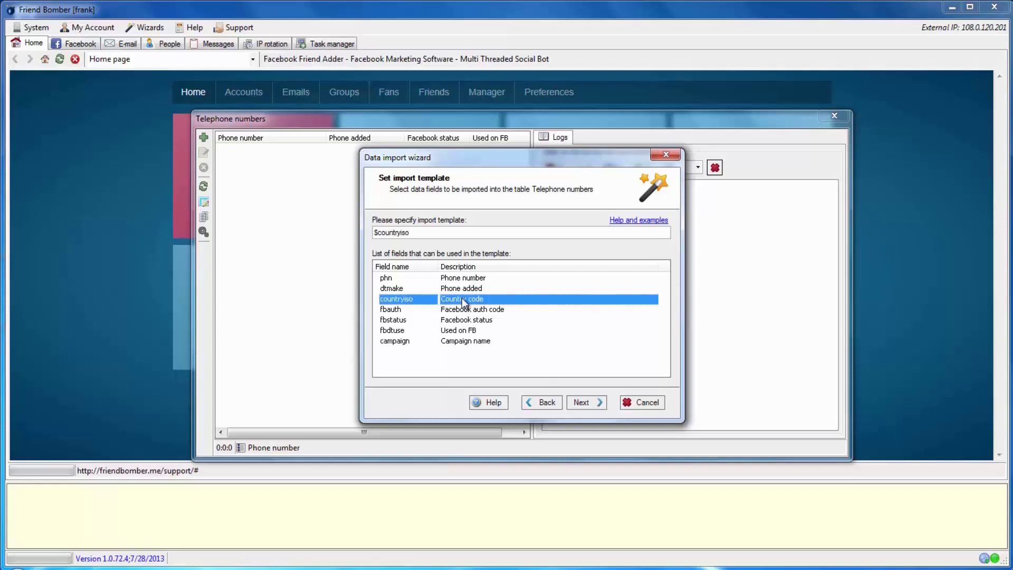
double_click(465, 278)
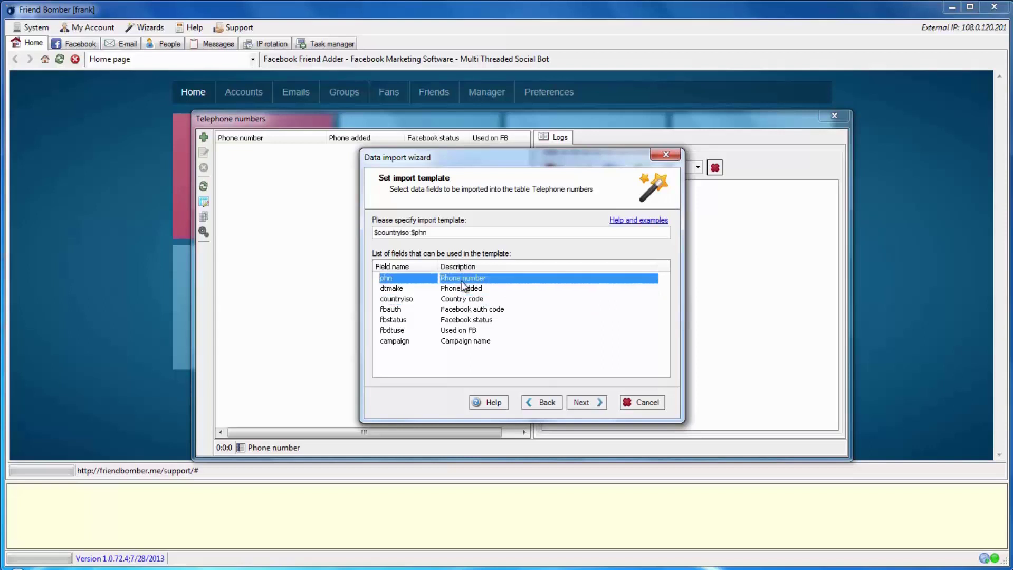
double_click(472, 309)
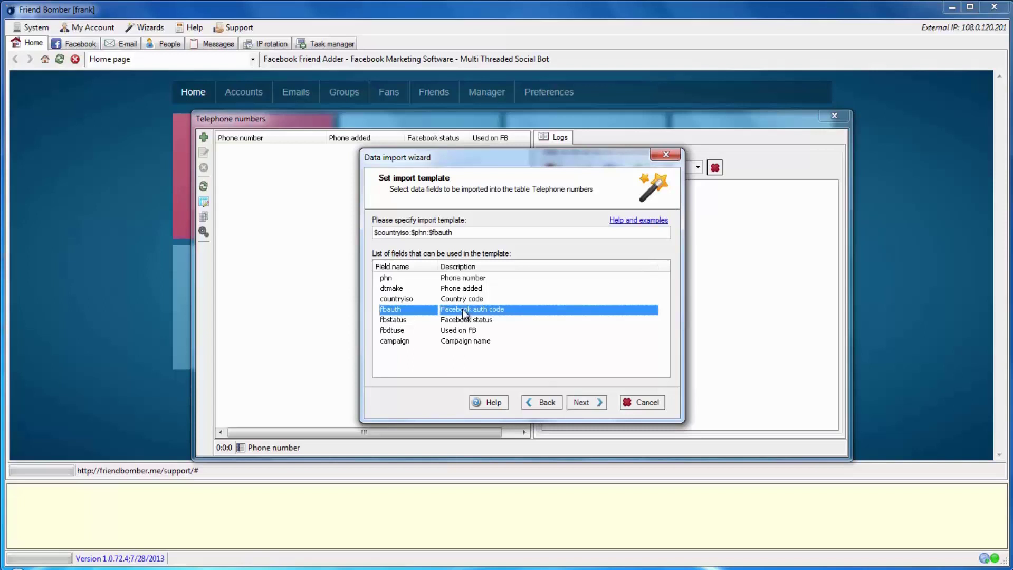
click(544, 404)
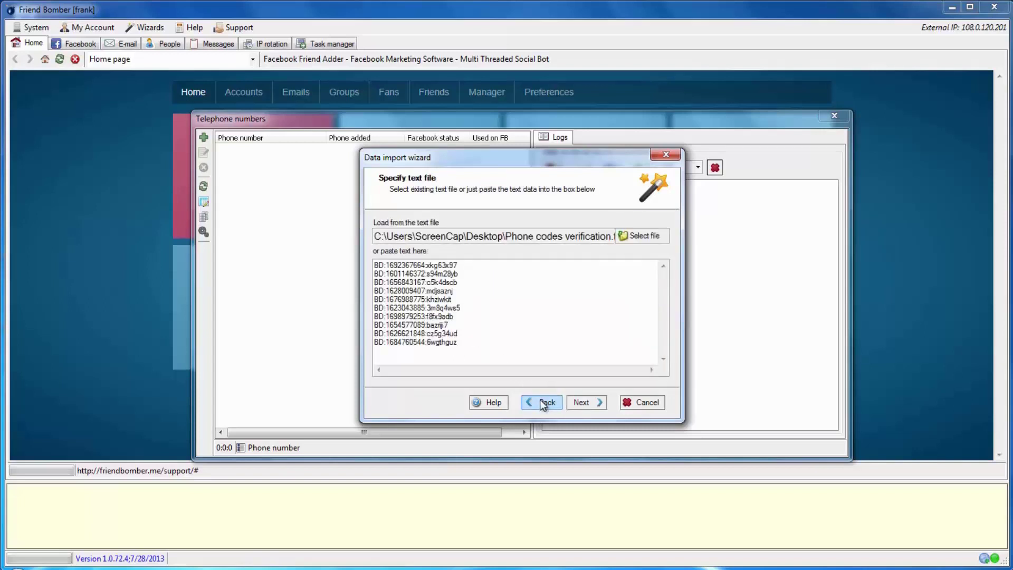
Step: Add ':campaign1' to the end of the first line and copy it
click(482, 265)
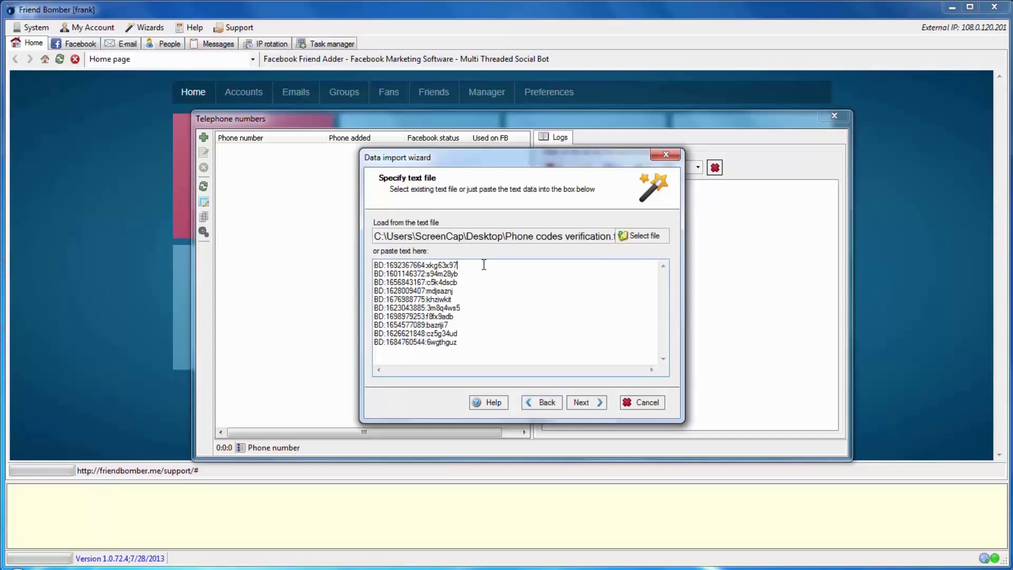
text(:camp)
text(aign1)
drag(458, 266, 495, 266)
key(ctrl+c)
Step: Paste ':campaign1' onto the end of the remaining nine phone code lines
click(477, 275)
key(ctrl+v)
key(ctrl+v)
click(467, 293)
key(ctrl+v)
click(469, 301)
key(ctrl+v)
key(ctrl+v)
click(472, 317)
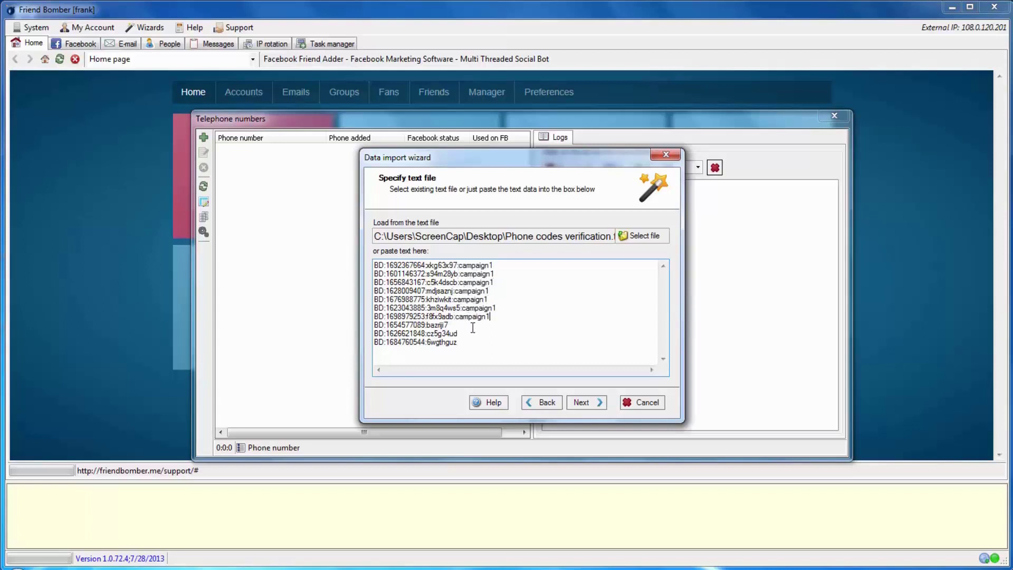
key(ctrl+v)
click(459, 335)
key(ctrl+v)
key(ctrl+v)
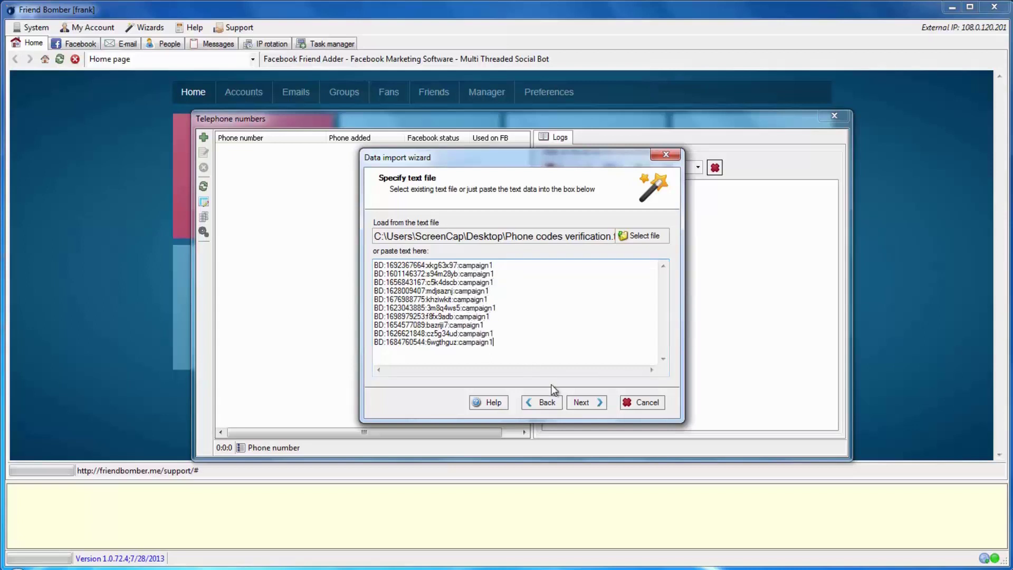
click(593, 403)
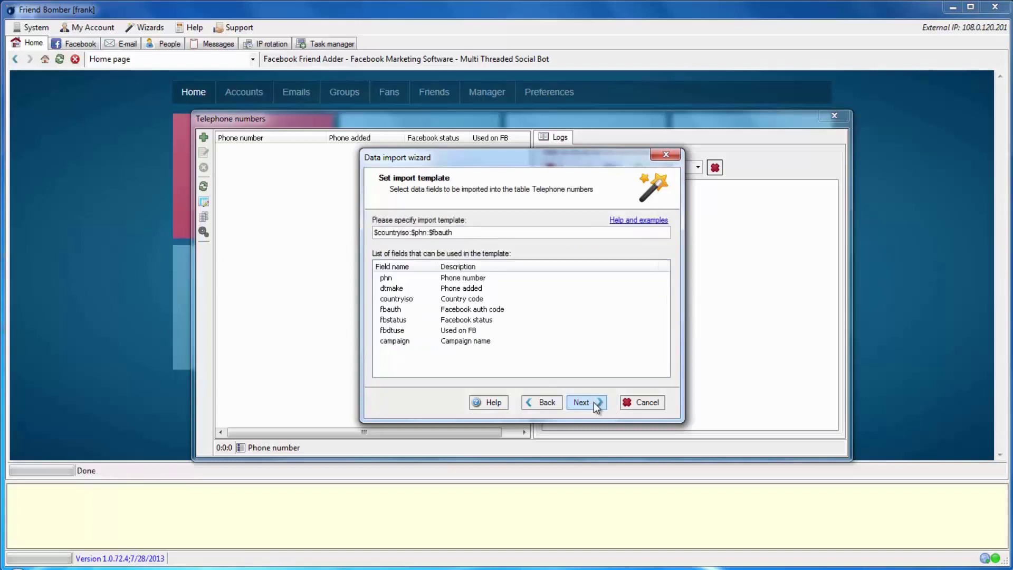
Step: Append $campaign to the template and import the ten phone numbers
double_click(470, 344)
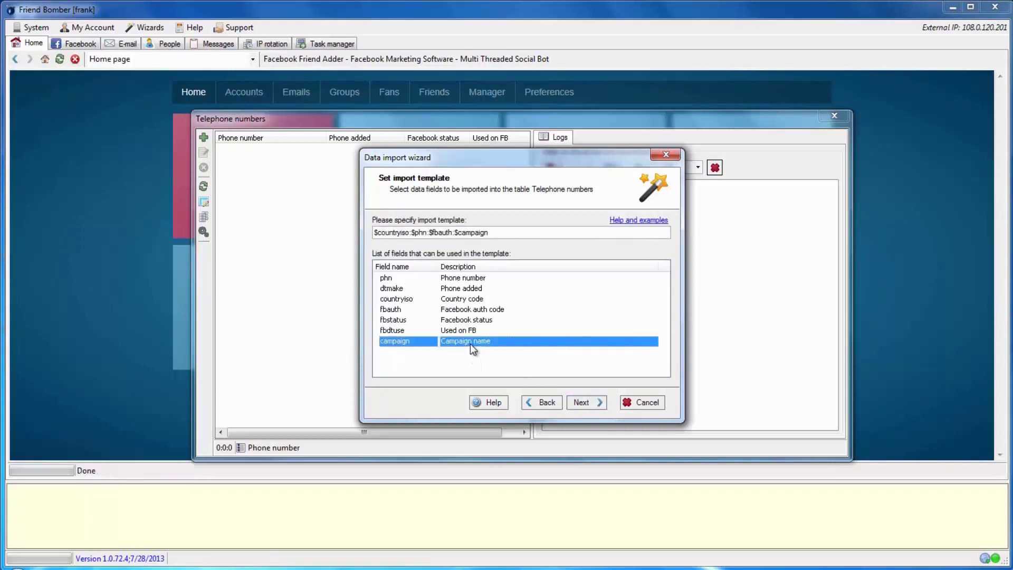
click(593, 404)
click(593, 405)
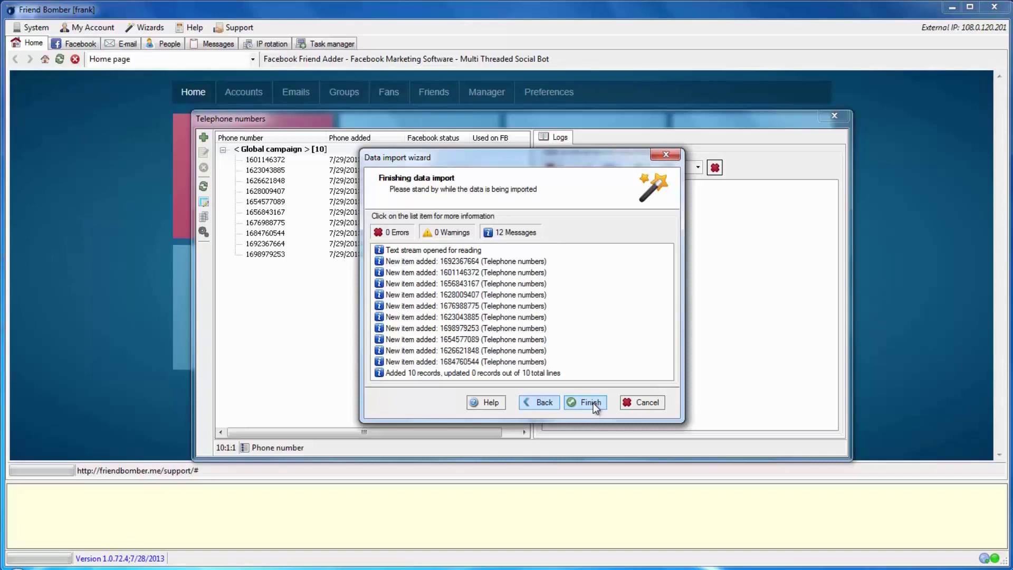
Step: Finish the Data import wizard
click(593, 402)
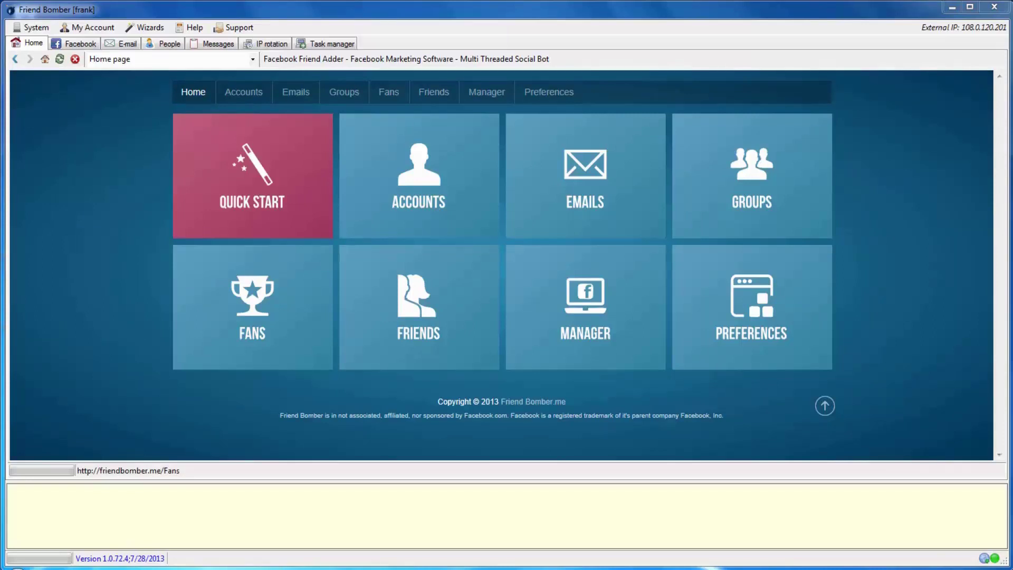
Step: Generate ten profiles from the Campaign 1 template with the Identity generator
click(153, 31)
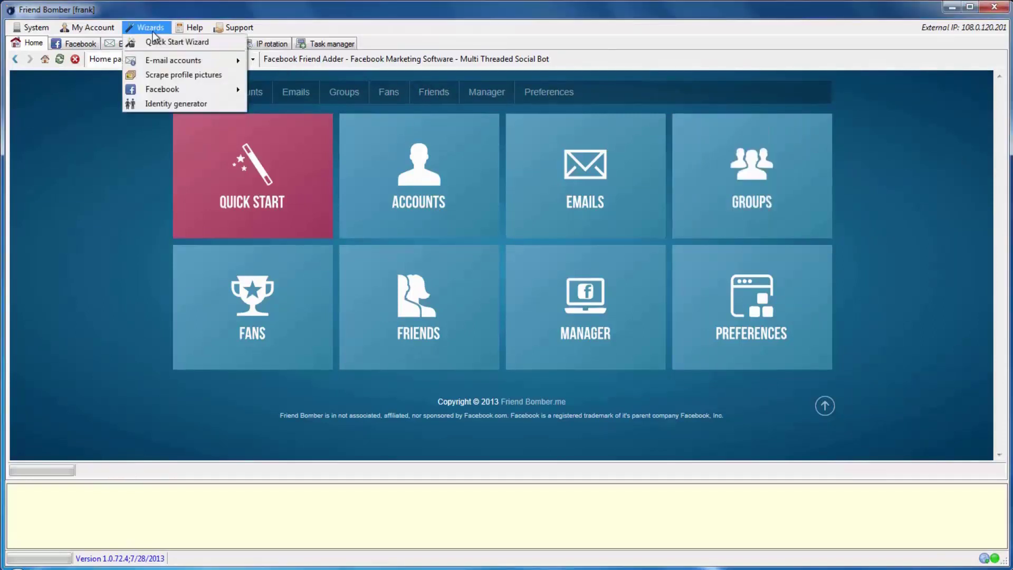
click(164, 104)
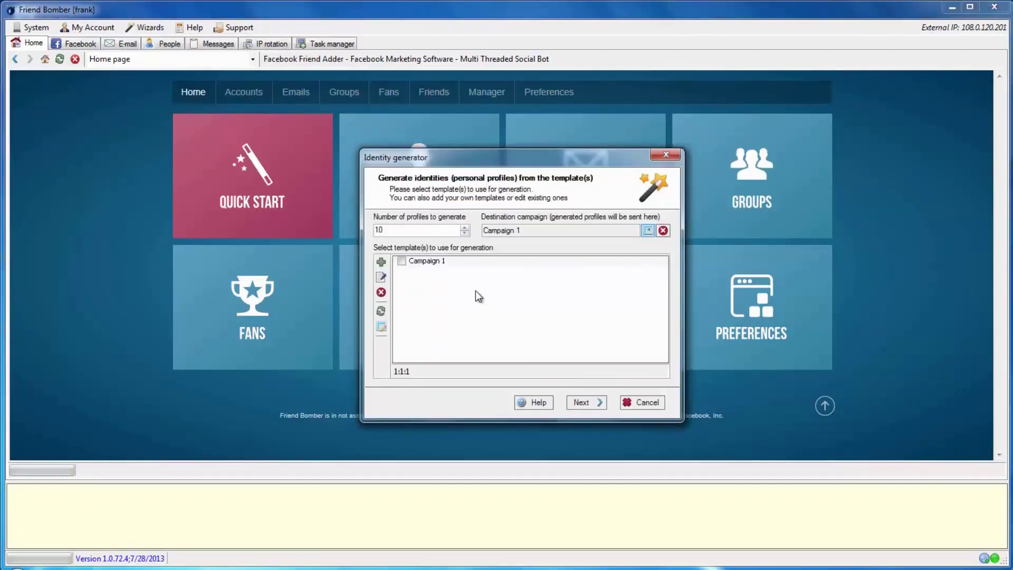
click(402, 261)
click(585, 403)
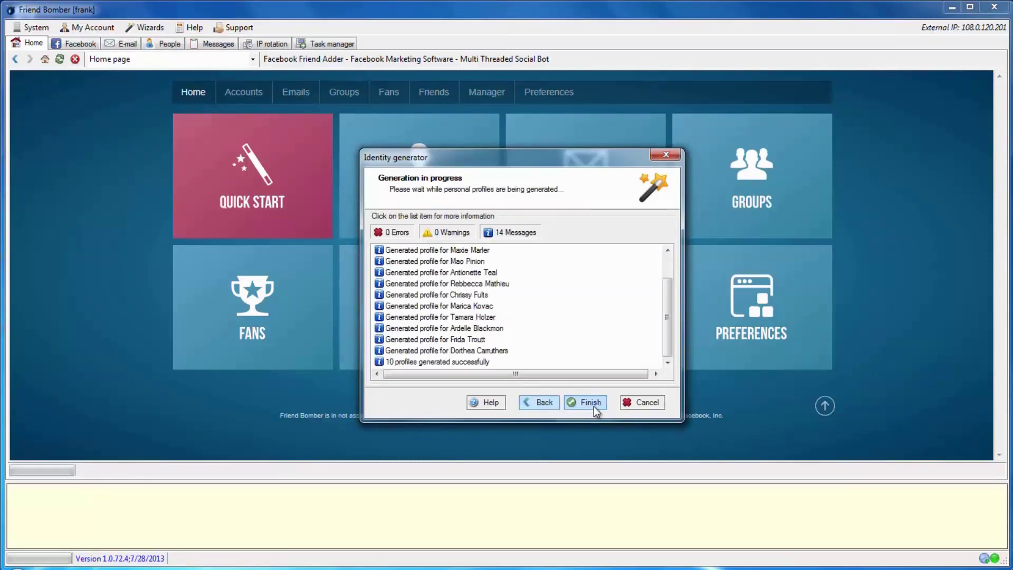
click(591, 402)
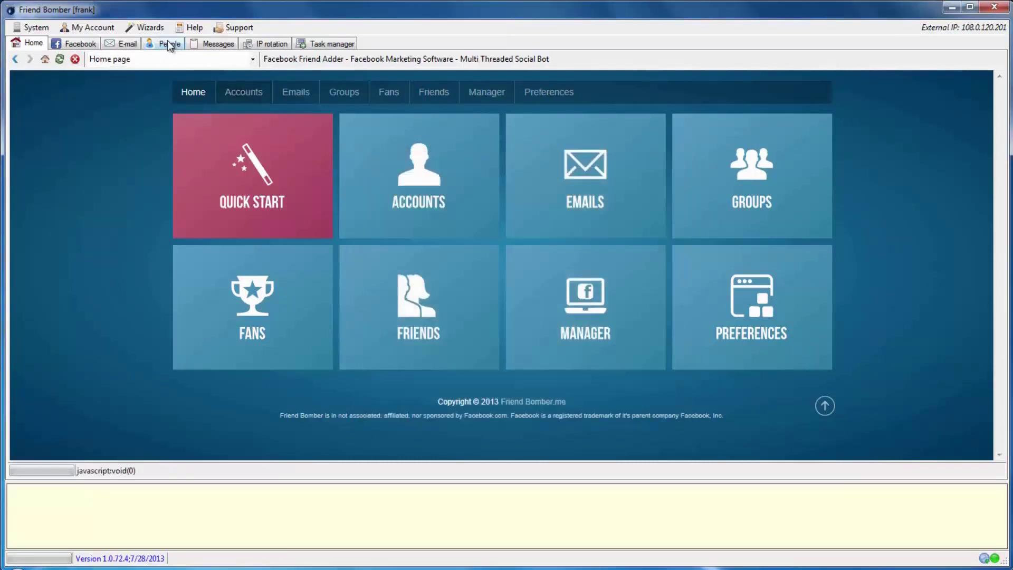
click(169, 43)
click(83, 87)
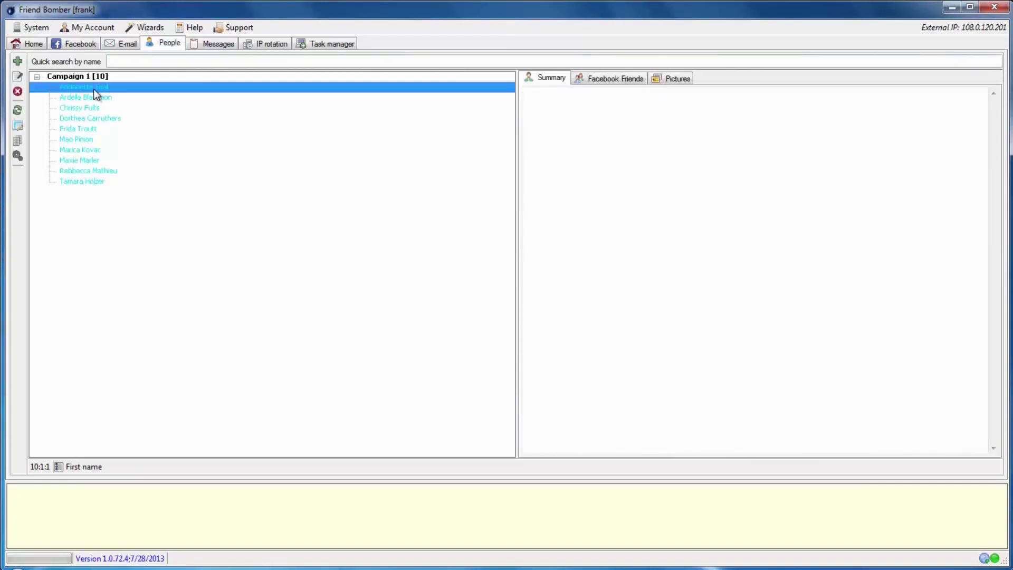
click(88, 118)
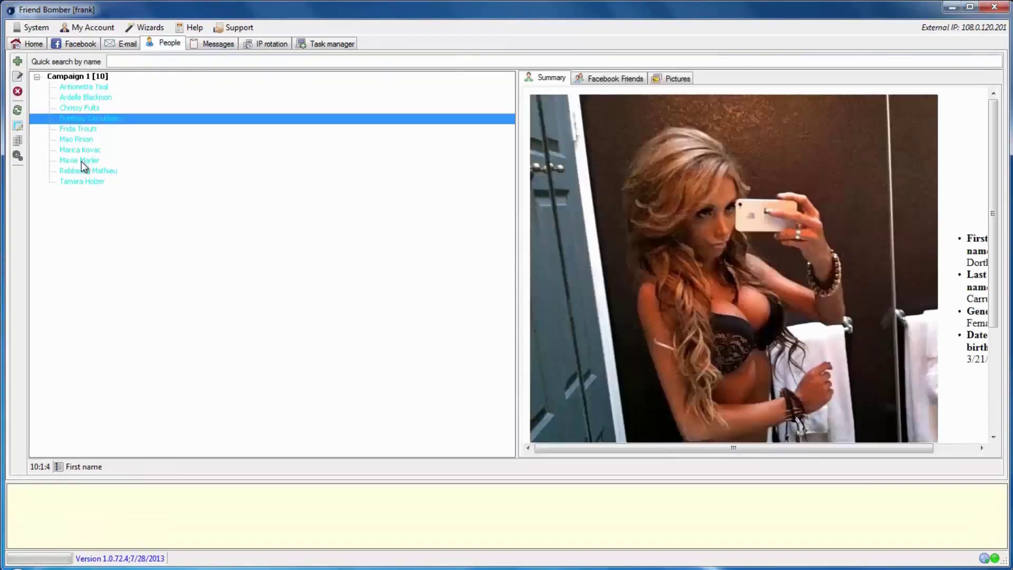
click(81, 170)
click(76, 212)
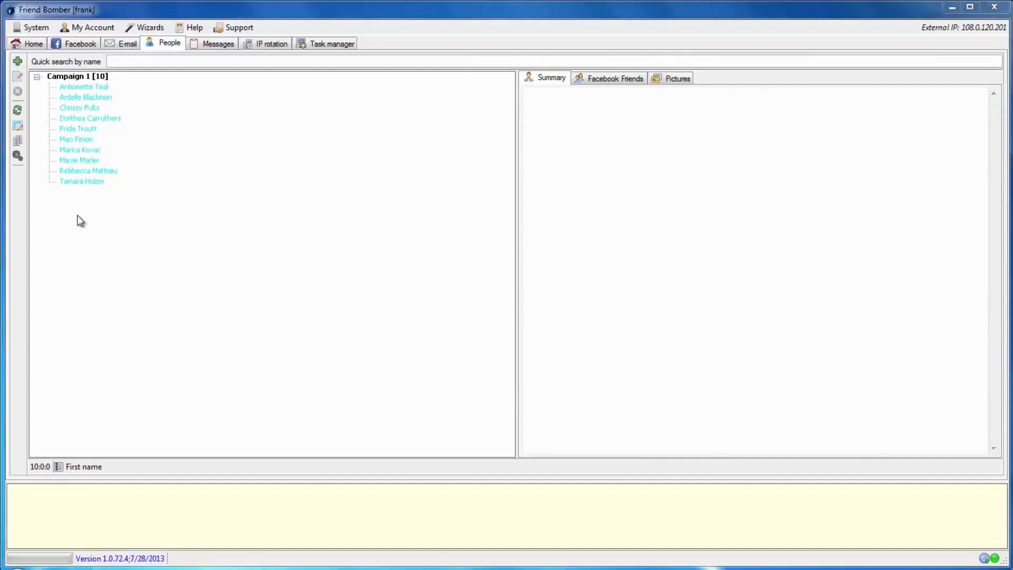
click(29, 44)
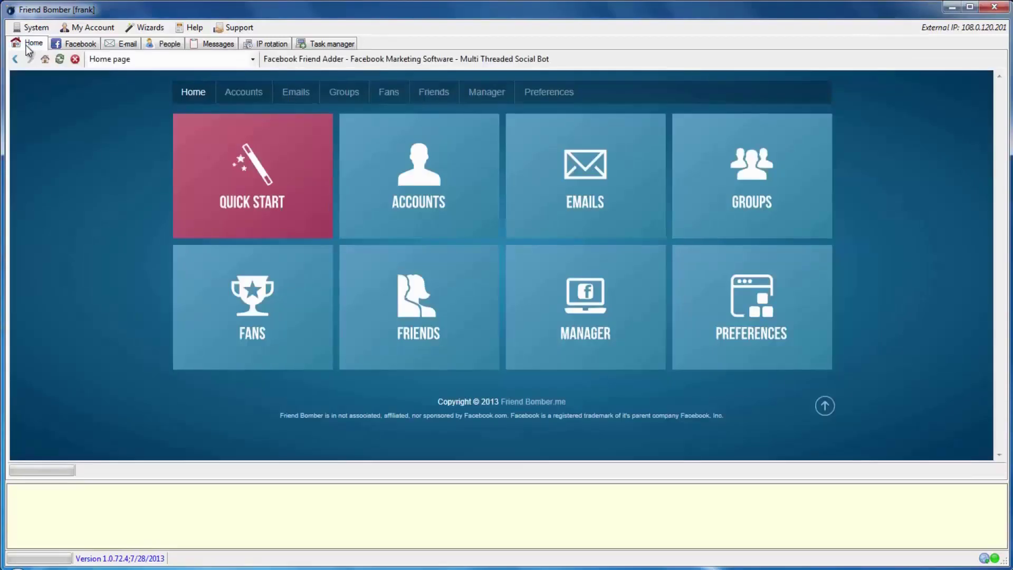
Step: Set up the e-mail wizard for 10 accounts in Campaign 1, using all ten profiles
click(149, 27)
mouse_move(174, 61)
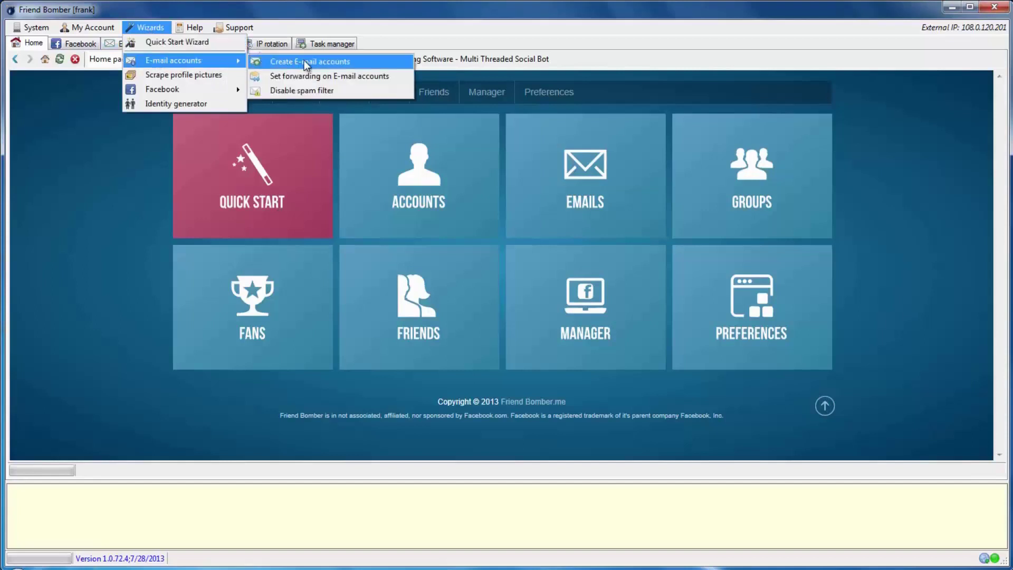
click(308, 60)
click(654, 231)
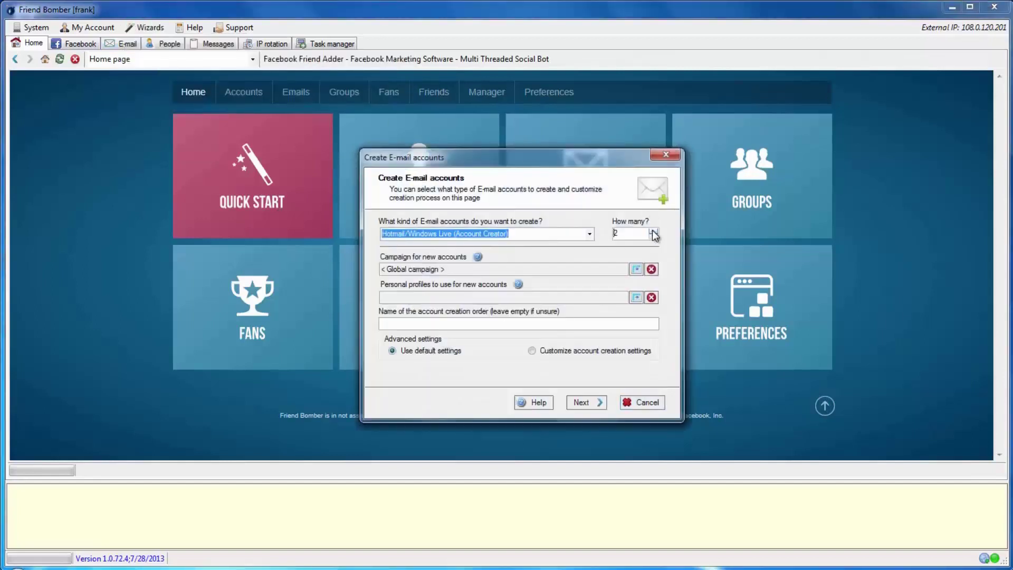
click(654, 231)
text(10)
click(636, 269)
click(571, 447)
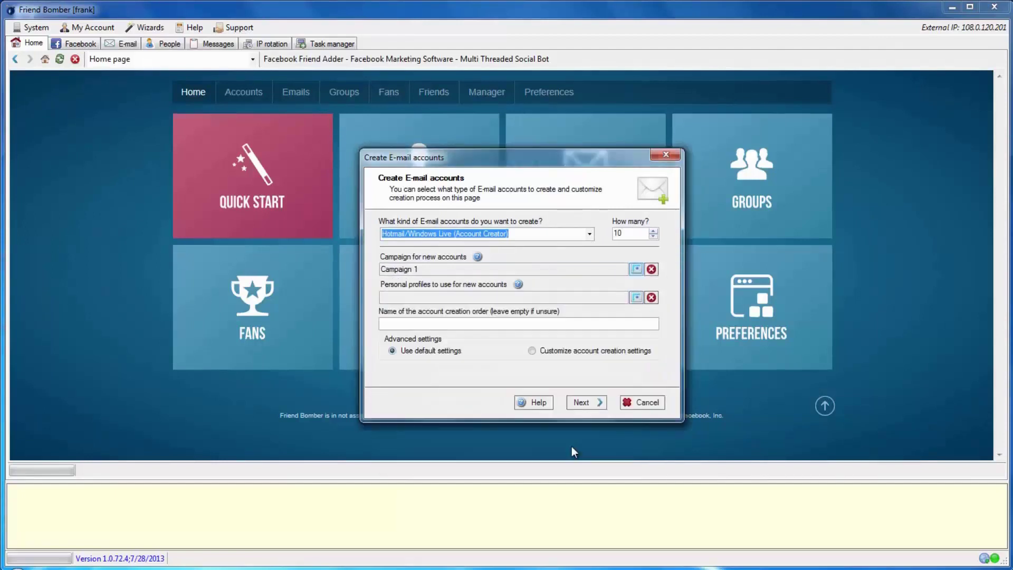
click(639, 297)
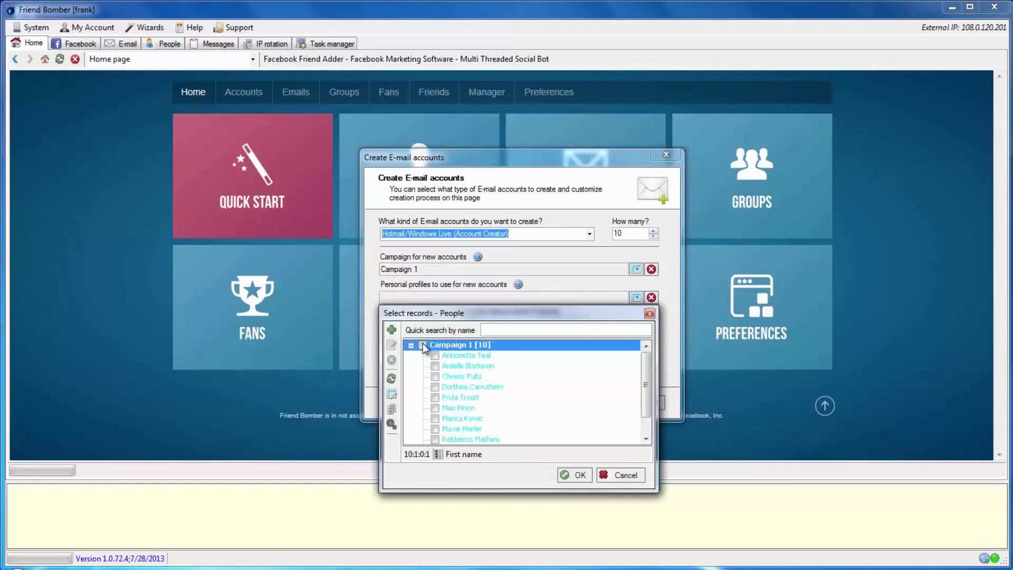
click(572, 475)
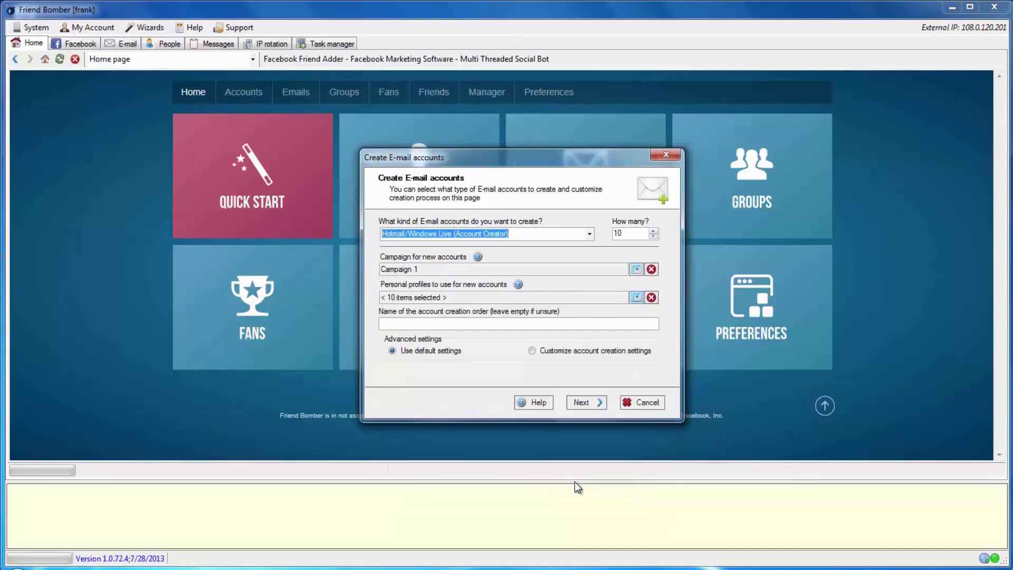
Step: Launch the Hotmail account creation and close the wizard
click(586, 402)
click(586, 402)
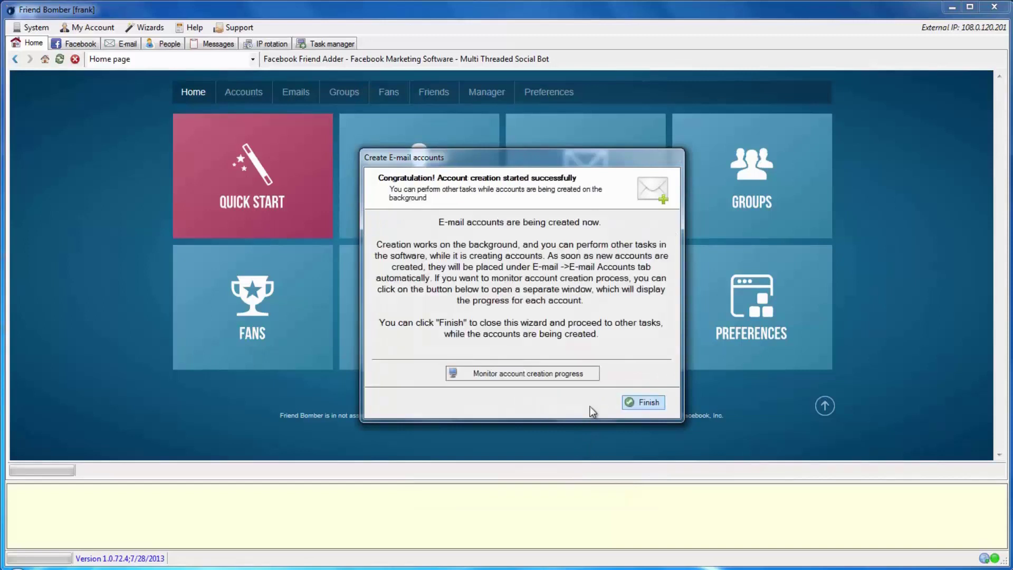
click(636, 403)
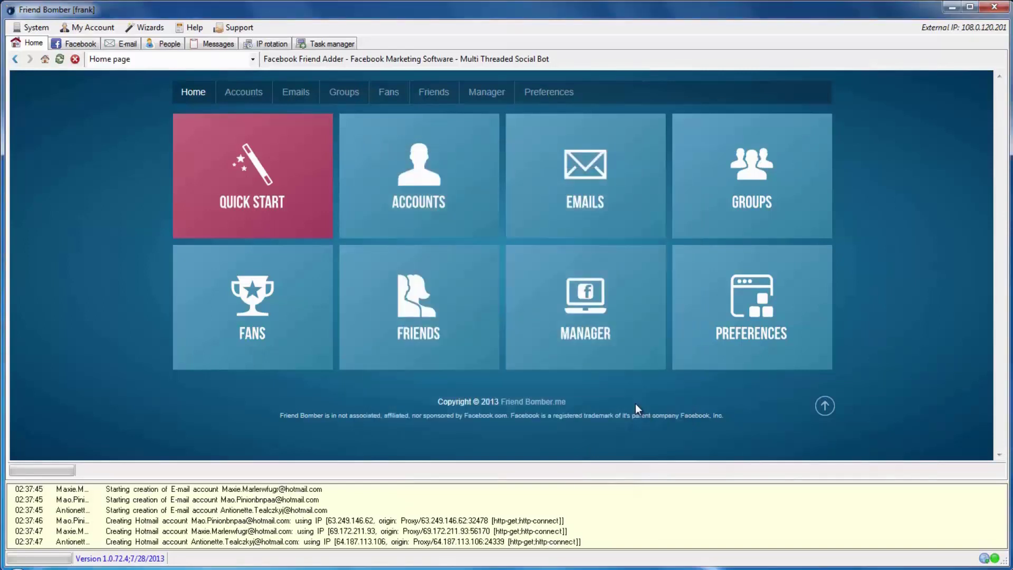
Step: Wait until the log reports the ten Hotmail accounts created, then show the Wizards list
click(123, 44)
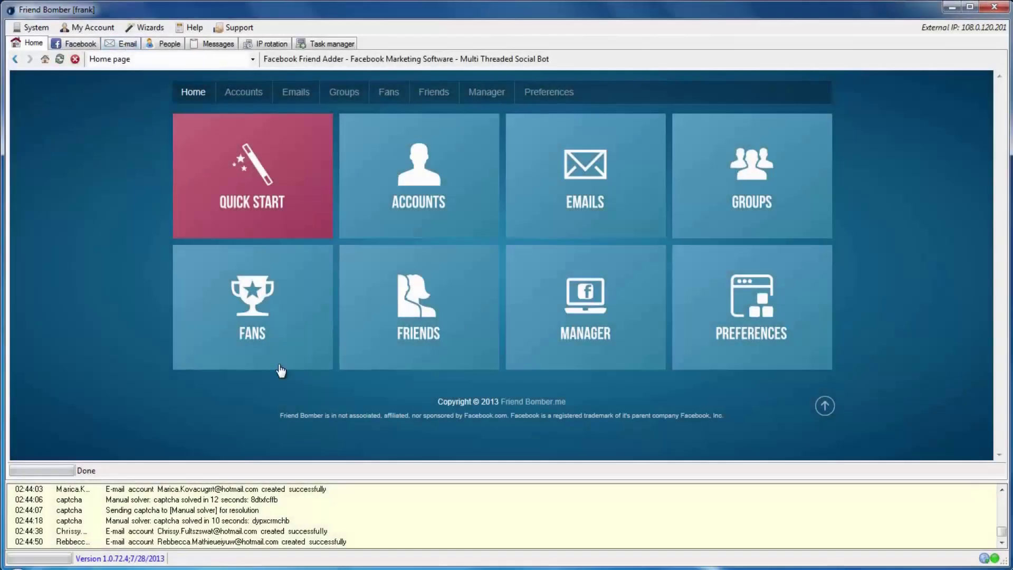
click(146, 27)
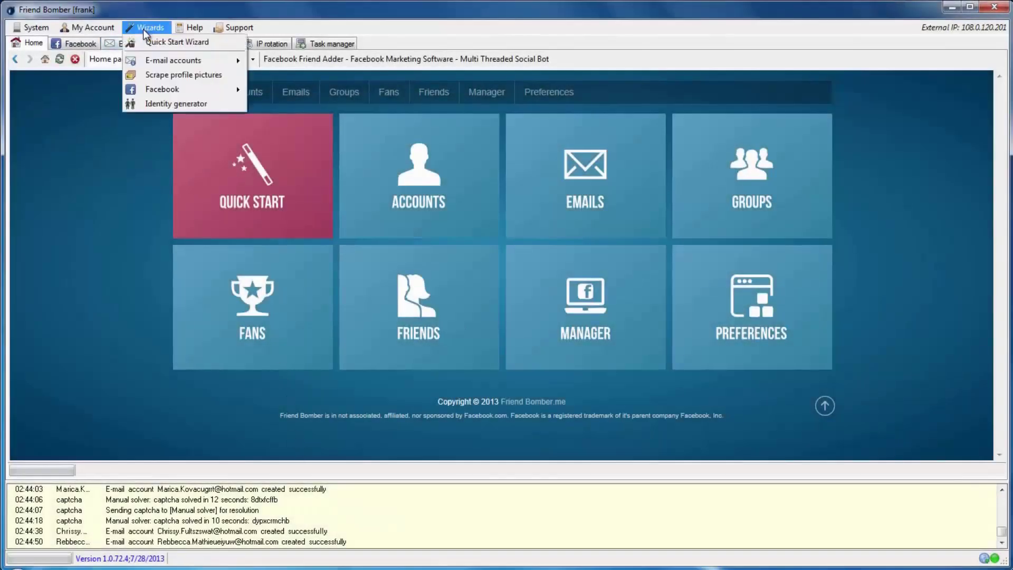
mouse_move(182, 89)
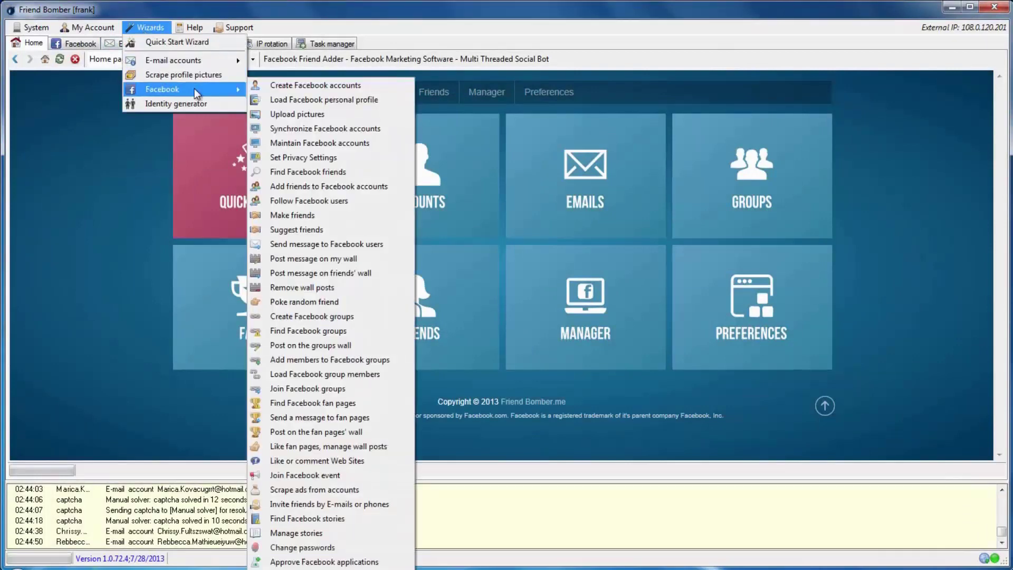
Step: Configure 10 Facebook accounts for Campaign 1 using all ten Campaign 1 e-mail accounts
click(321, 87)
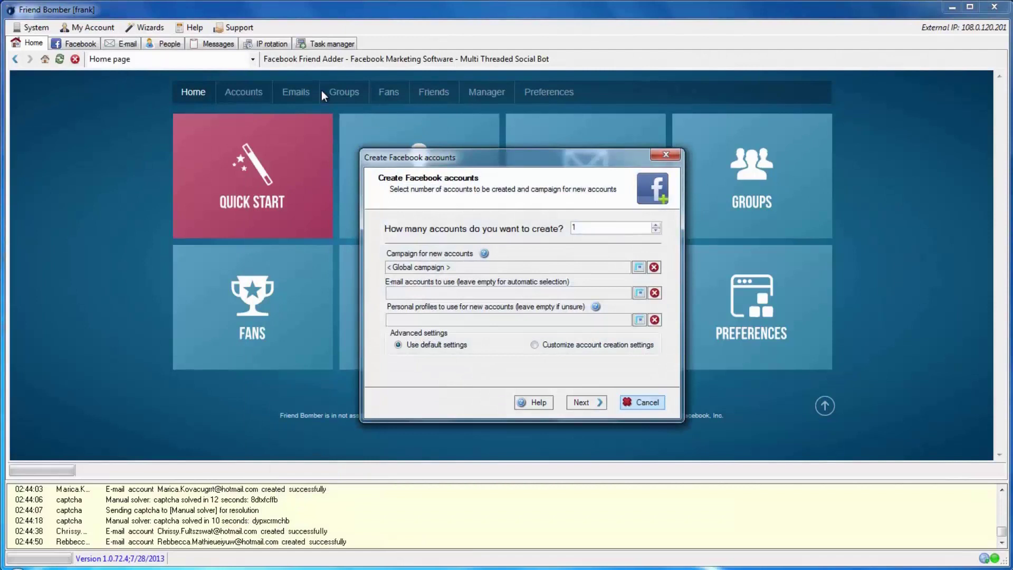
click(656, 225)
click(657, 226)
click(638, 268)
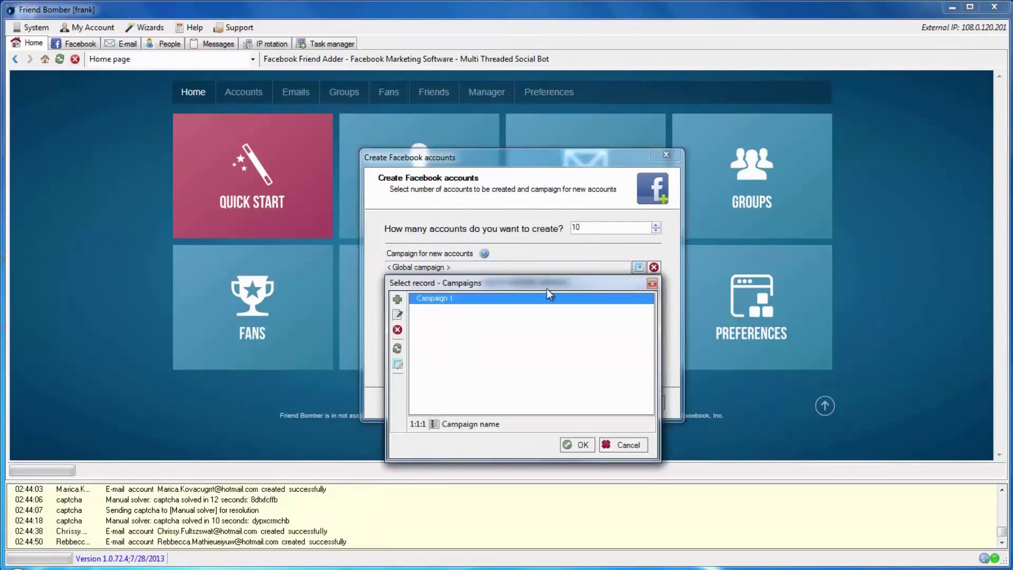
click(576, 444)
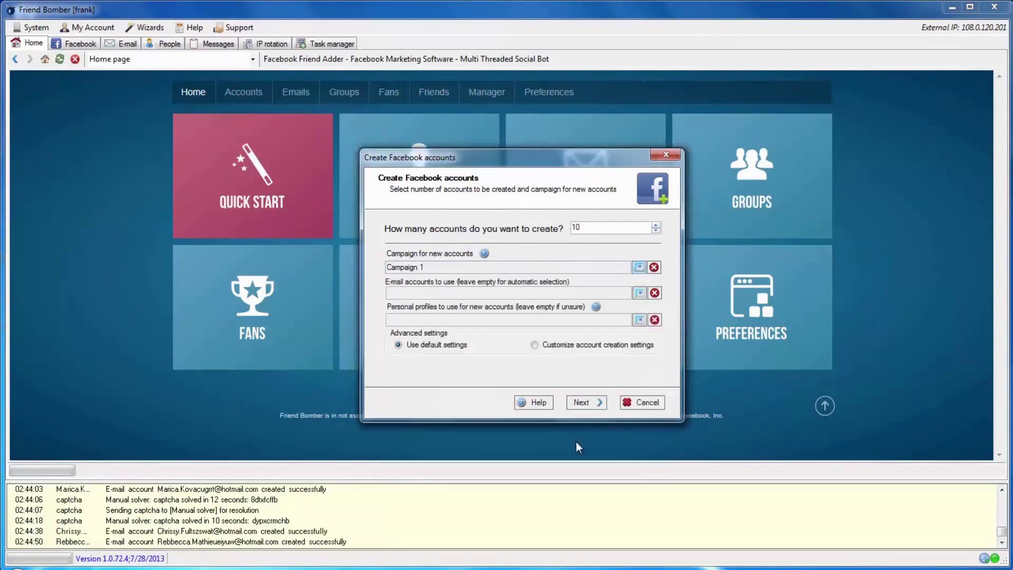
click(639, 292)
click(440, 323)
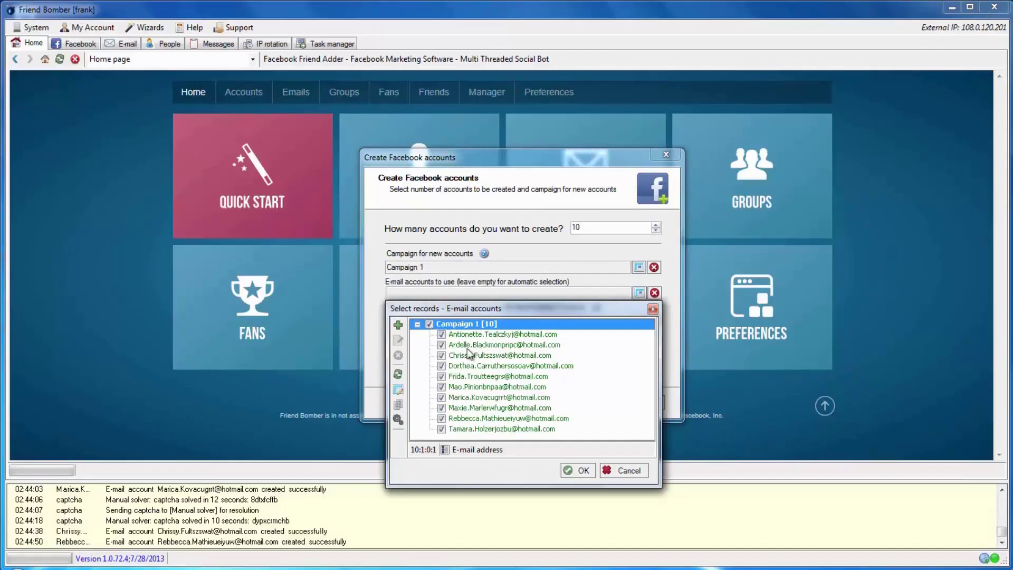
click(576, 470)
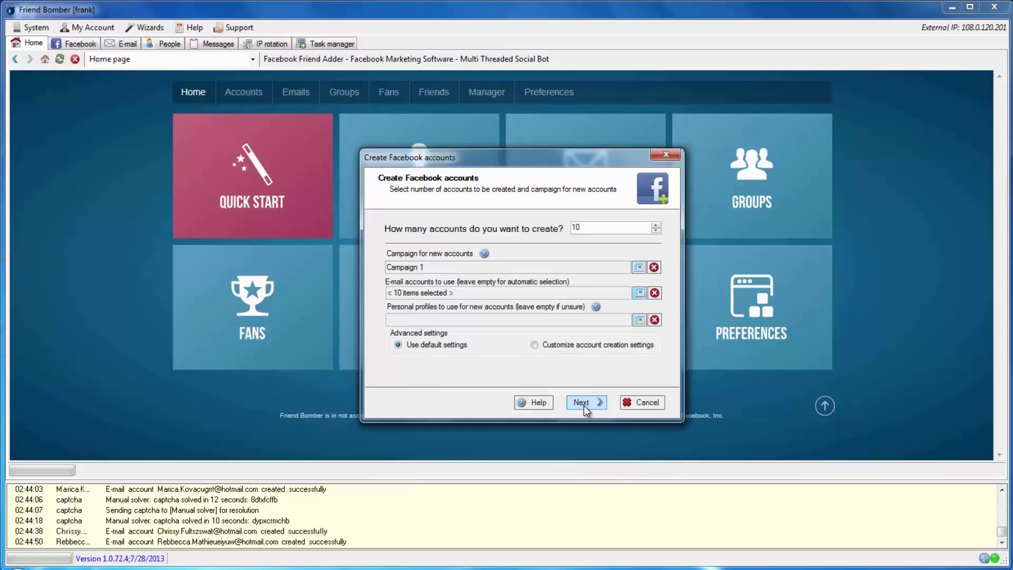
click(583, 406)
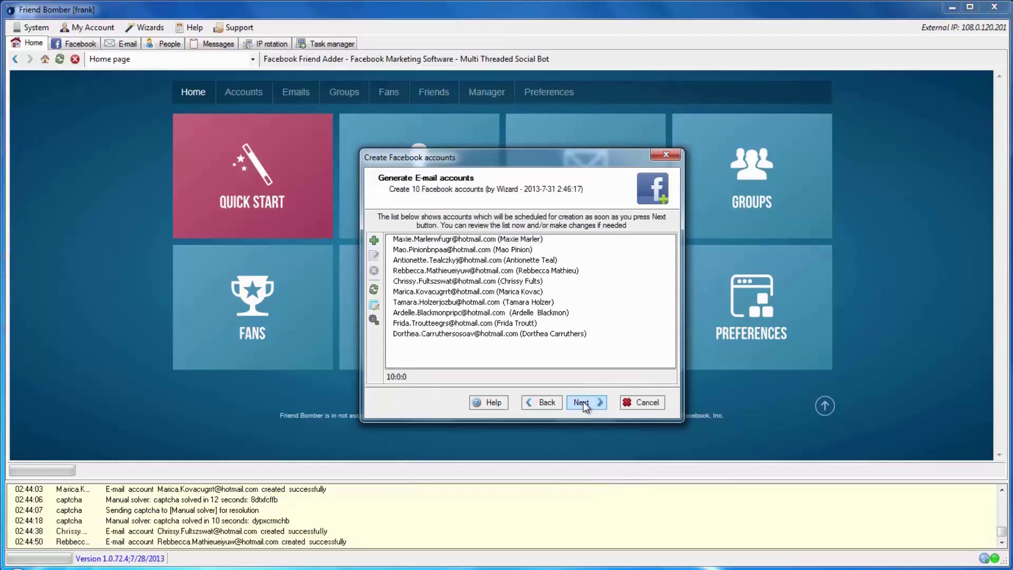
Step: Select all ten scheduled accounts and bind phone numbers from Campaign 1 to them
click(531, 238)
shift+click(531, 335)
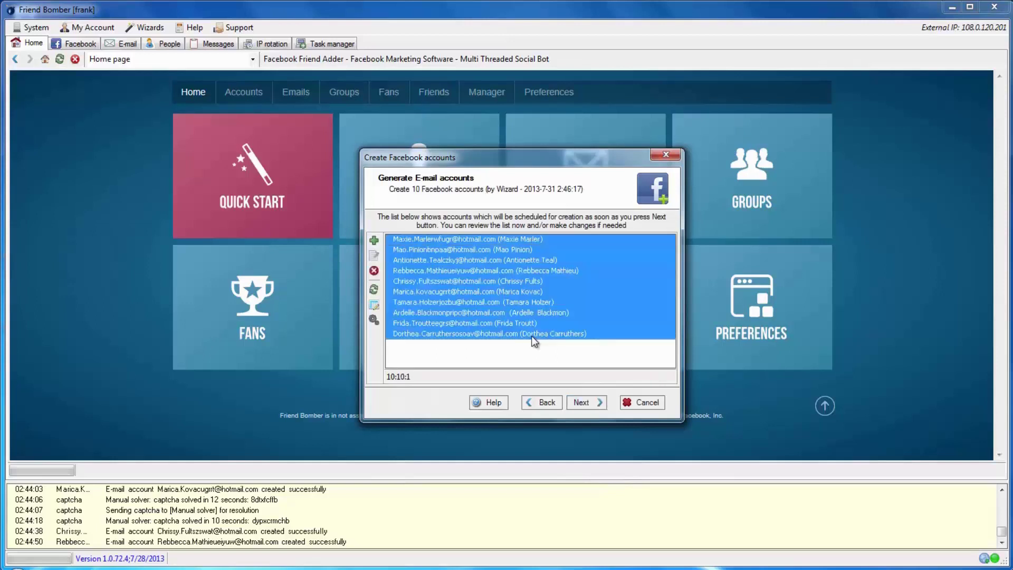
right_click(387, 315)
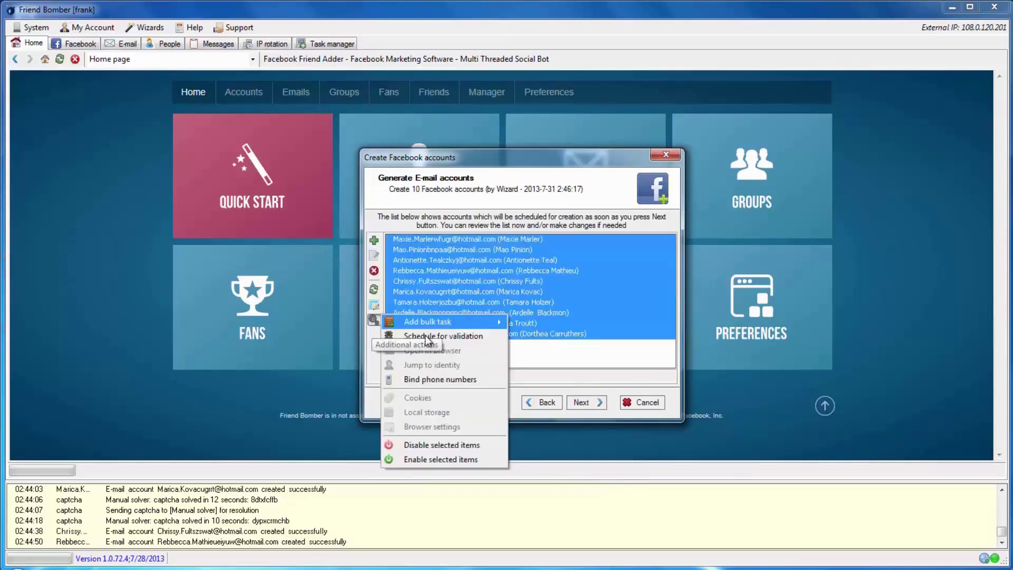
click(453, 379)
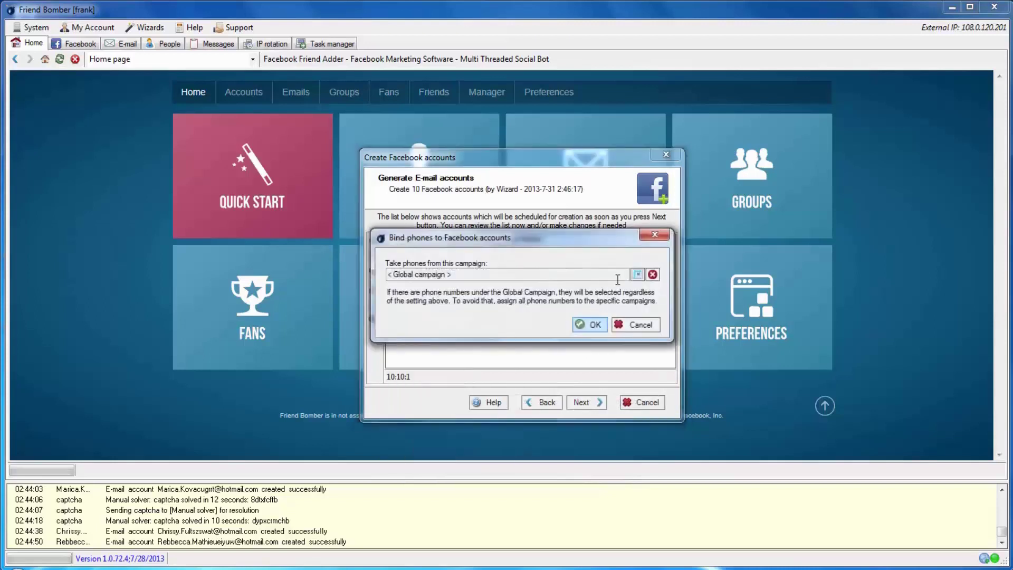
click(637, 273)
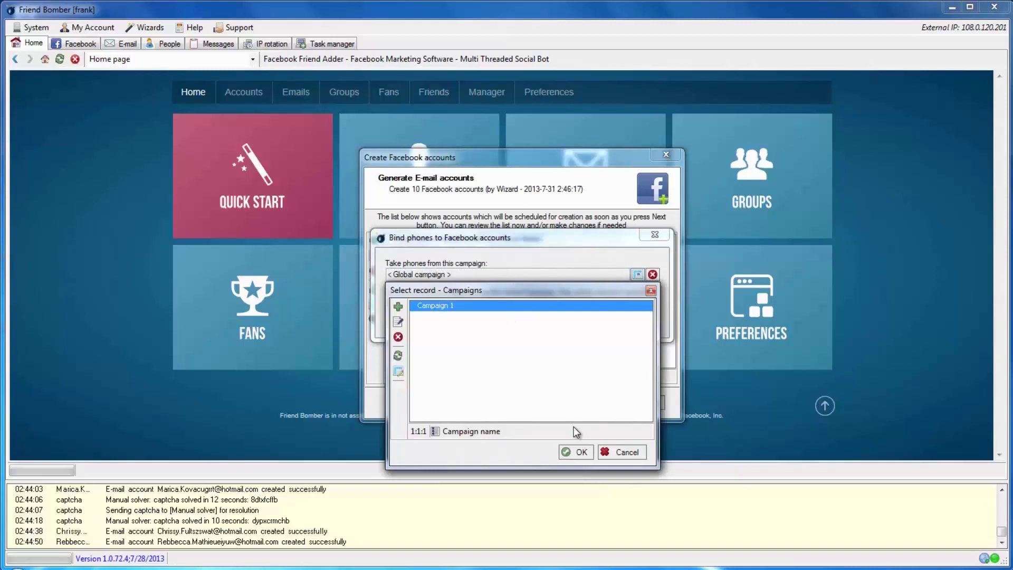
click(576, 452)
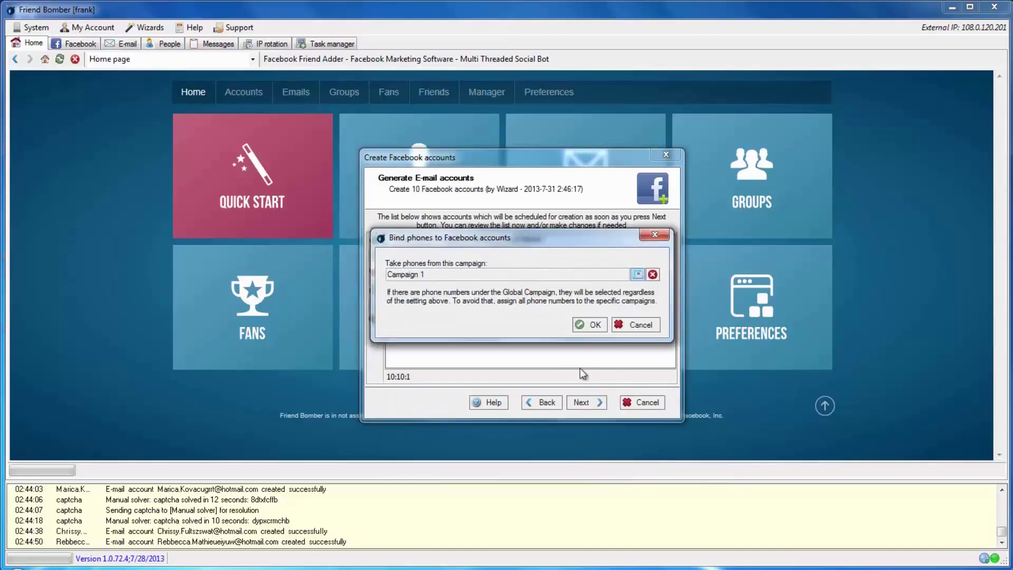
click(589, 325)
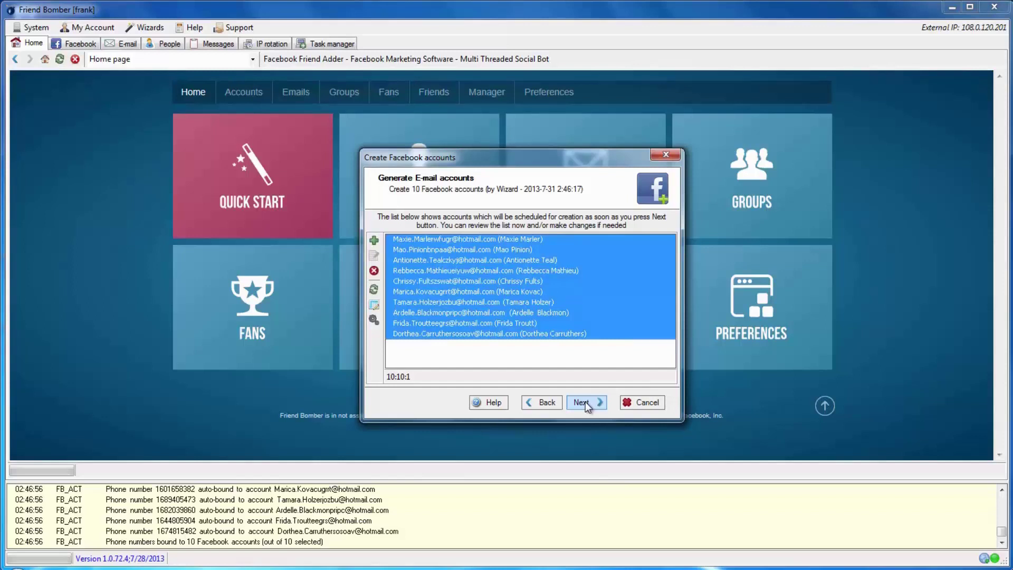
Step: Launch creation of the ten Facebook accounts and close the wizard
click(585, 402)
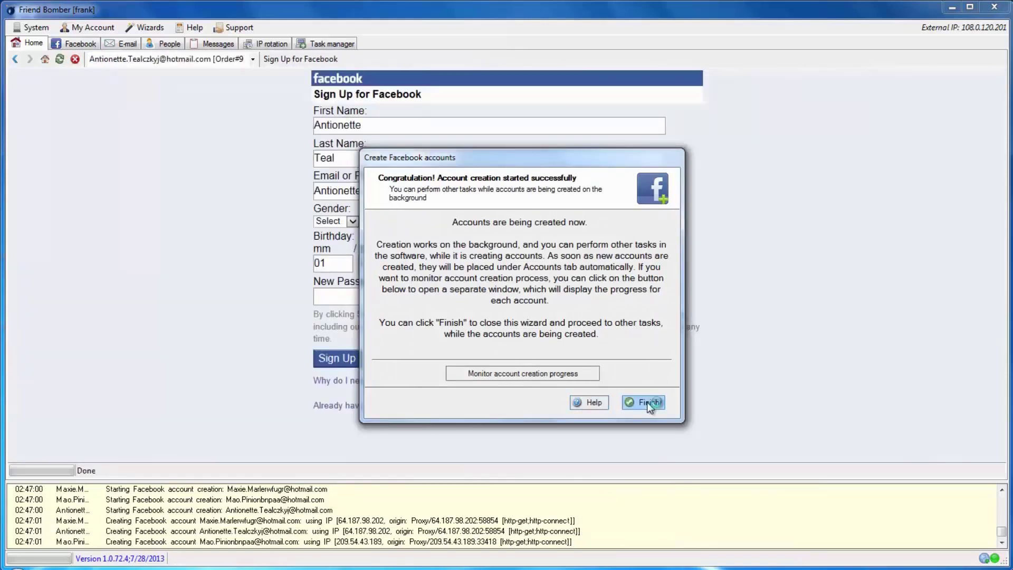
click(648, 403)
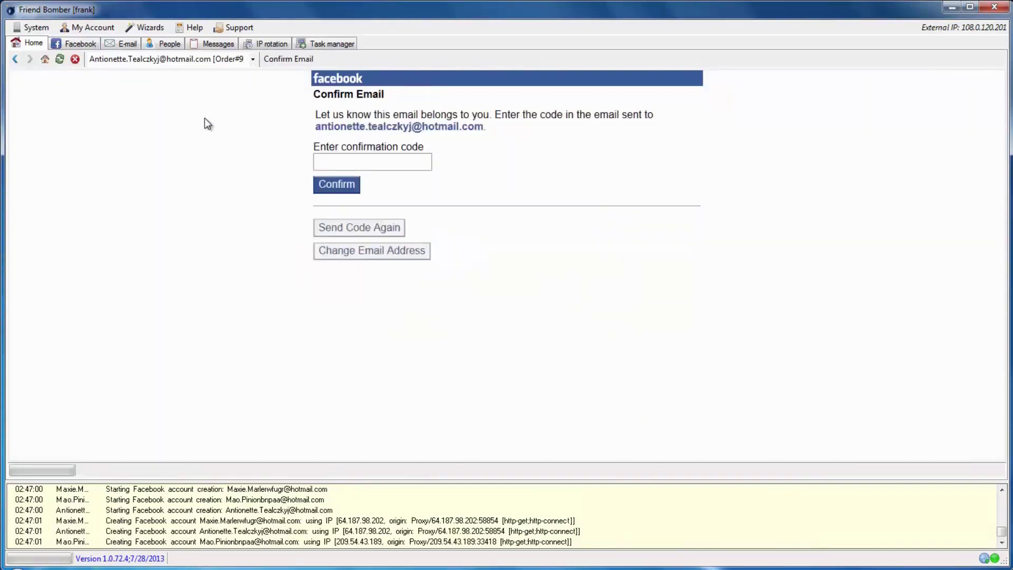
Step: Switch to the Facebook accounts list for Campaign 1
click(80, 44)
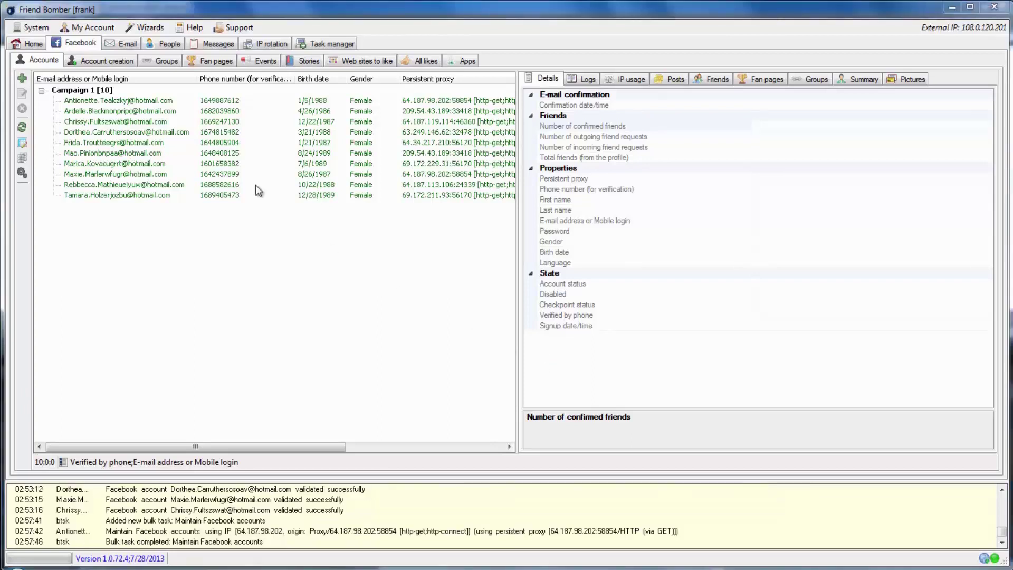
Step: Wait for all ten accounts to validate, then select the first account row
click(150, 102)
Step: Add a maintenance task for the first account: no request accepting or poke back, force phone verification
right_click(154, 104)
mouse_move(205, 112)
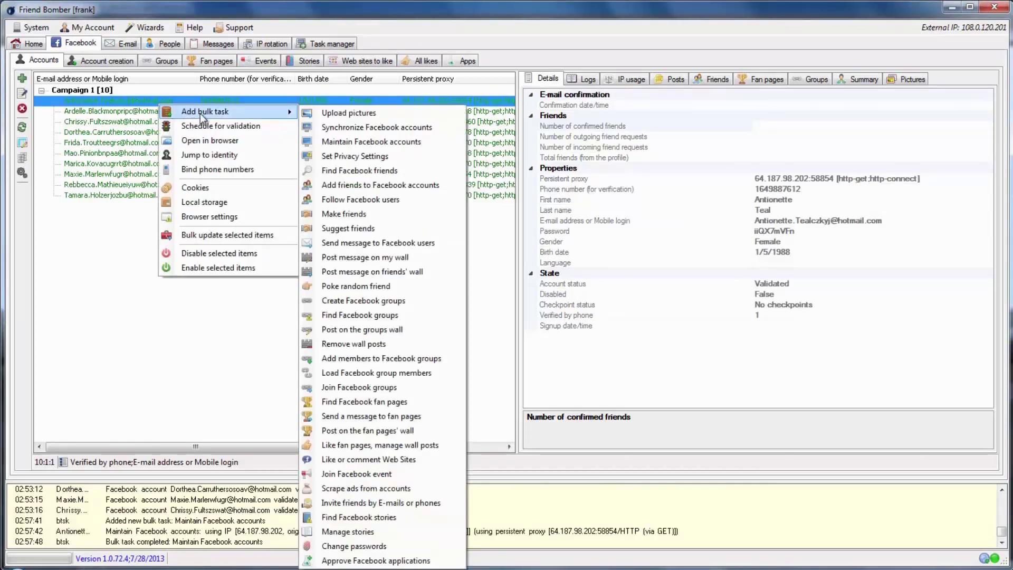
click(356, 140)
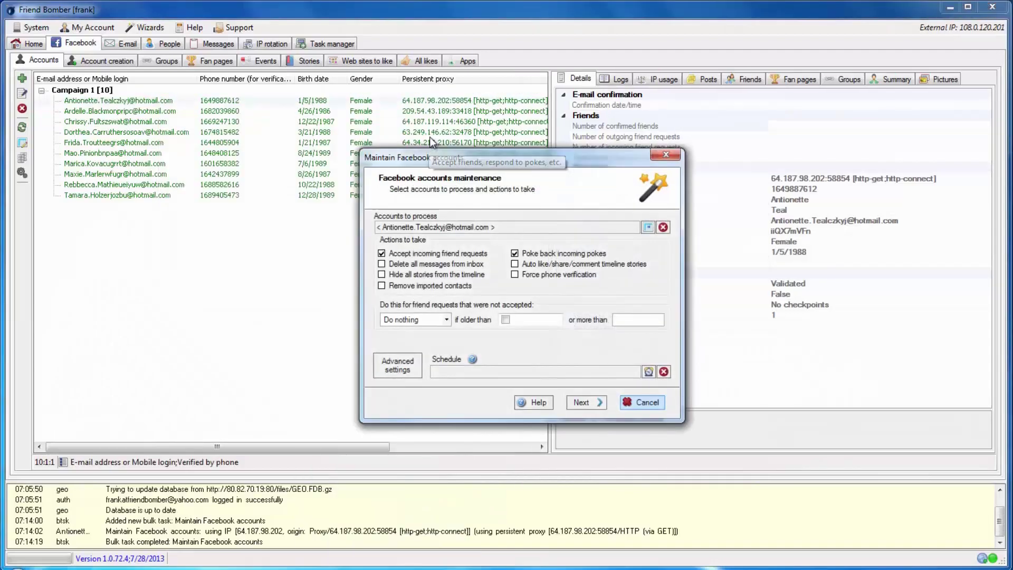
click(441, 256)
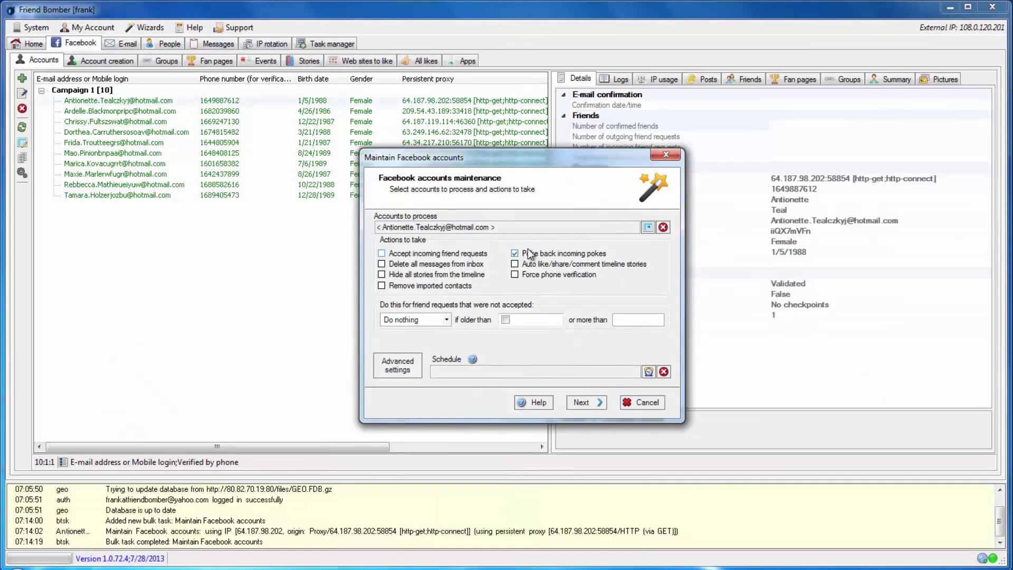
click(528, 253)
click(516, 274)
click(587, 402)
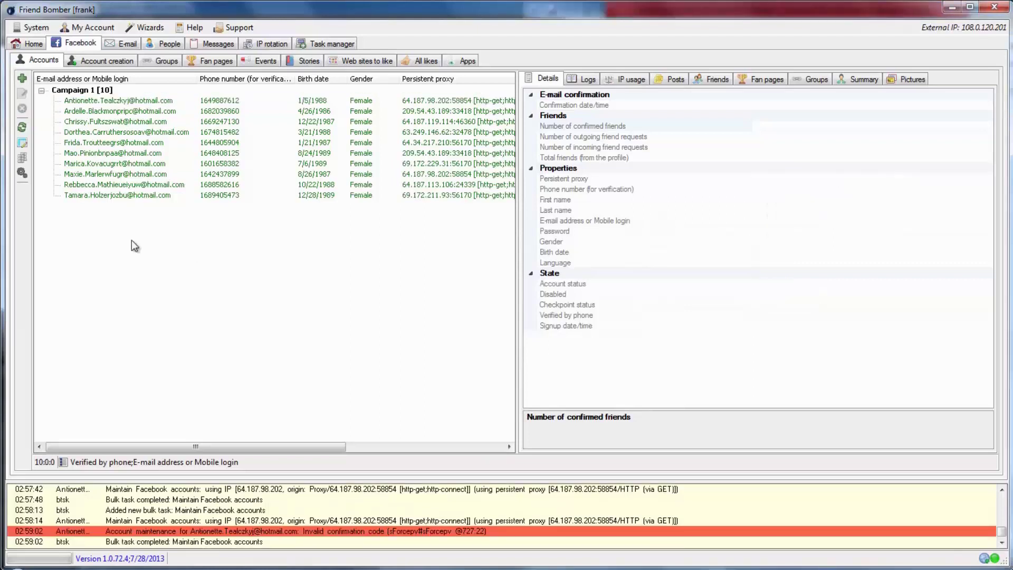
Step: Add the Verified by phone column, moved up four places to sit second, after email
click(21, 144)
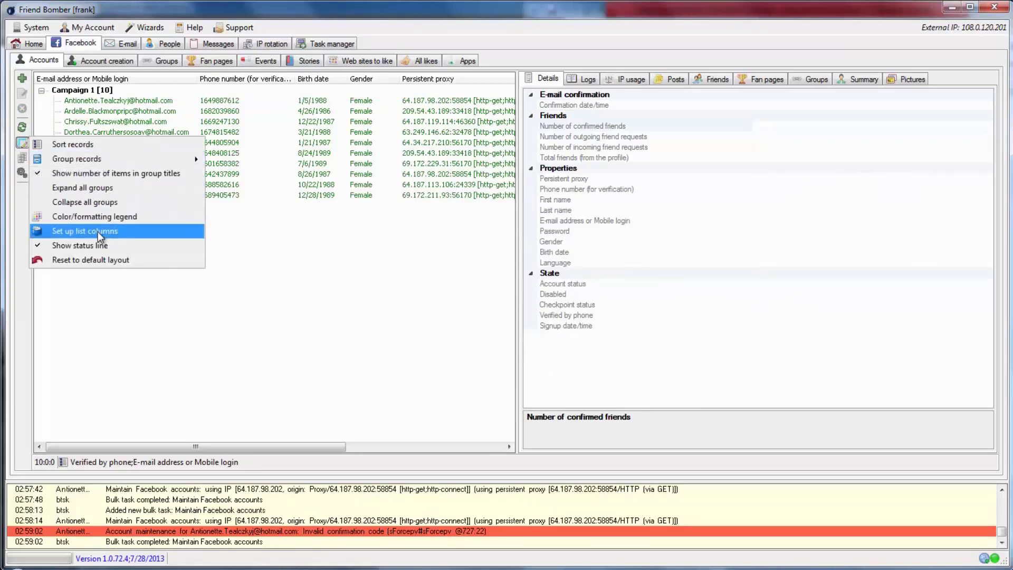
click(100, 232)
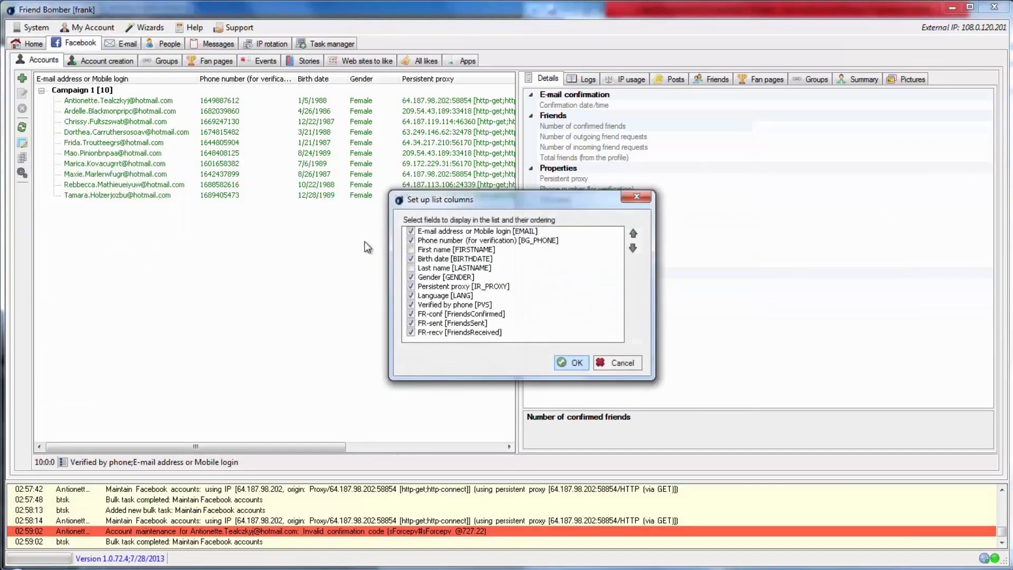
click(444, 305)
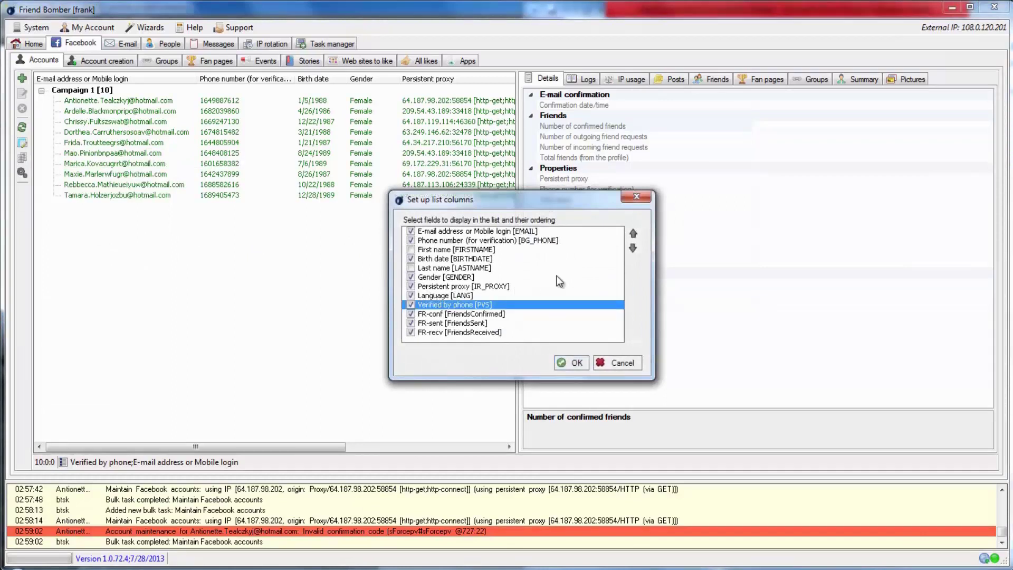
click(633, 233)
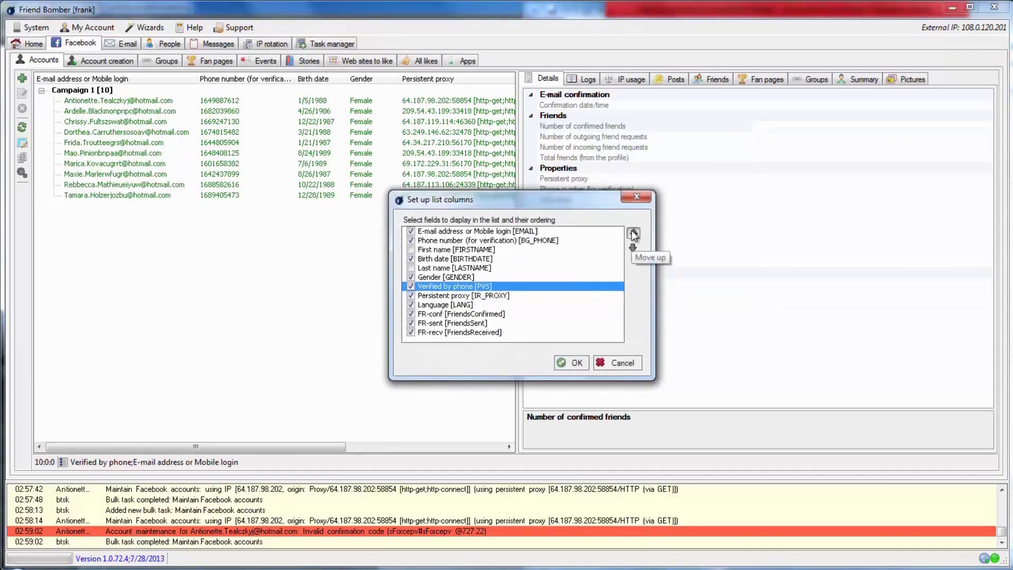
click(634, 233)
click(633, 233)
click(633, 234)
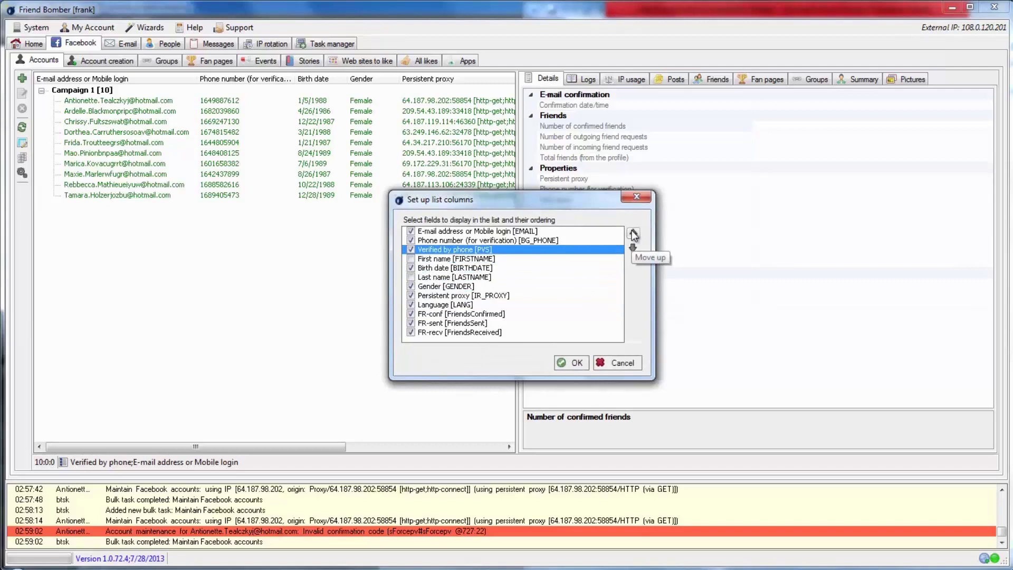
click(634, 234)
click(578, 362)
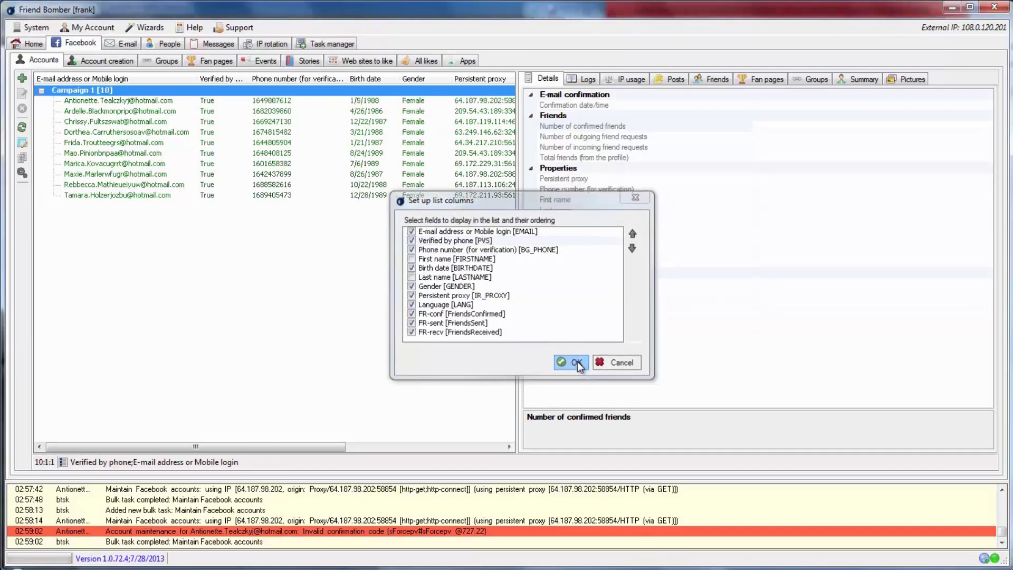
Step: Open the first account's edit form to check its checkpoint and phone-verified status
click(192, 101)
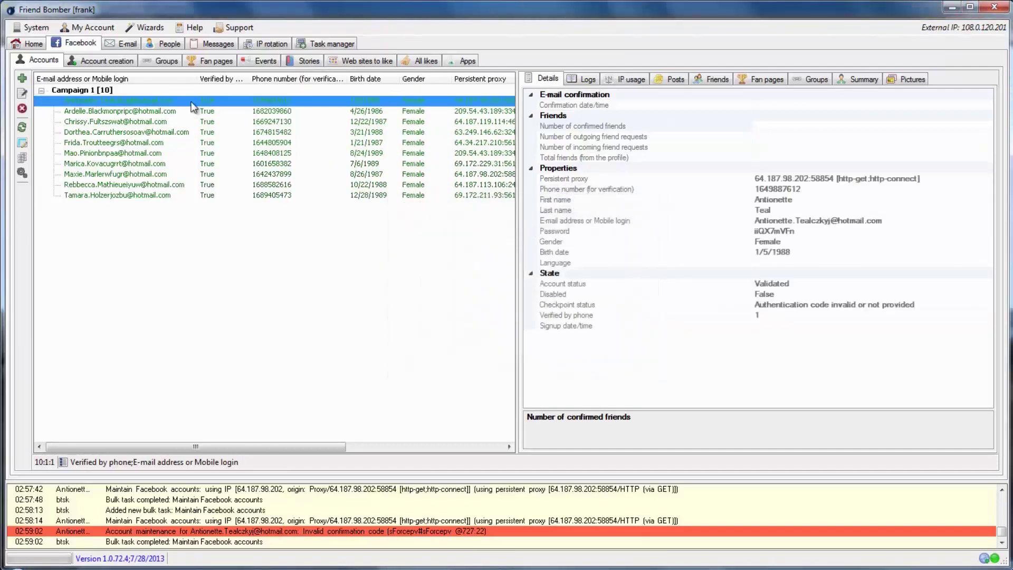
double_click(192, 101)
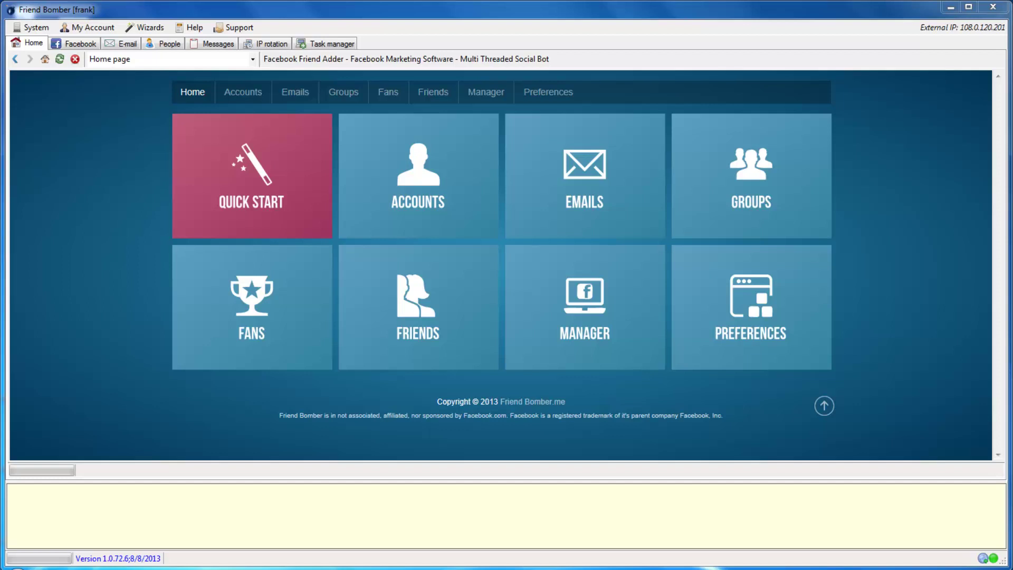
Step: Generate a personal identity profile into Campaign 1 and view it in the people list
click(149, 27)
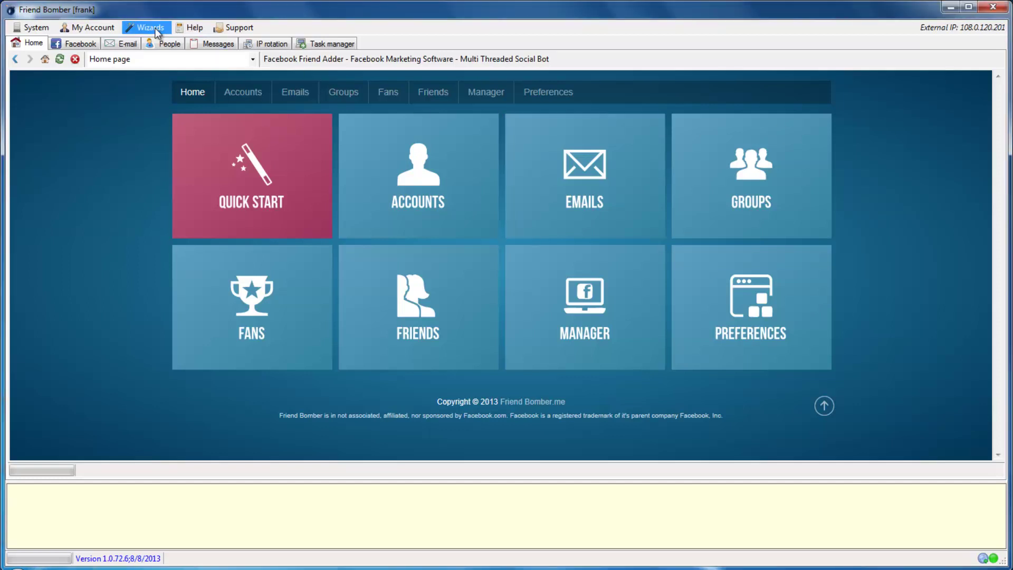
click(181, 109)
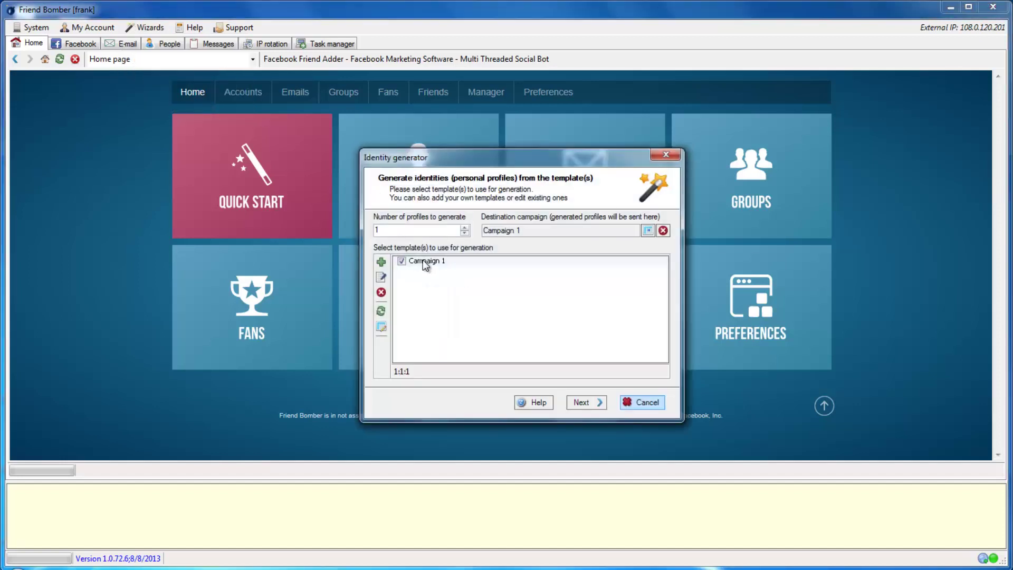
click(586, 402)
click(590, 402)
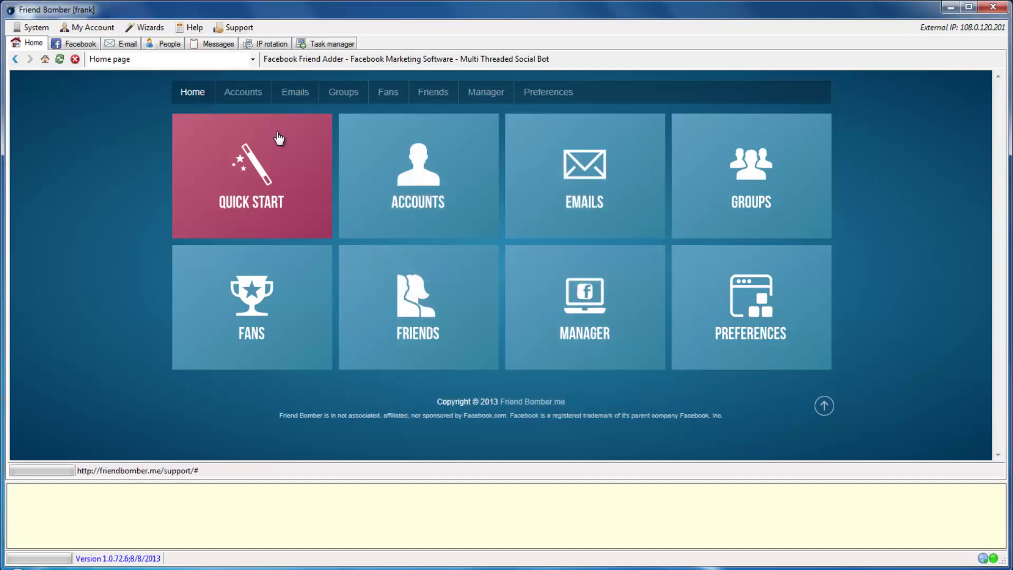
click(169, 44)
click(75, 87)
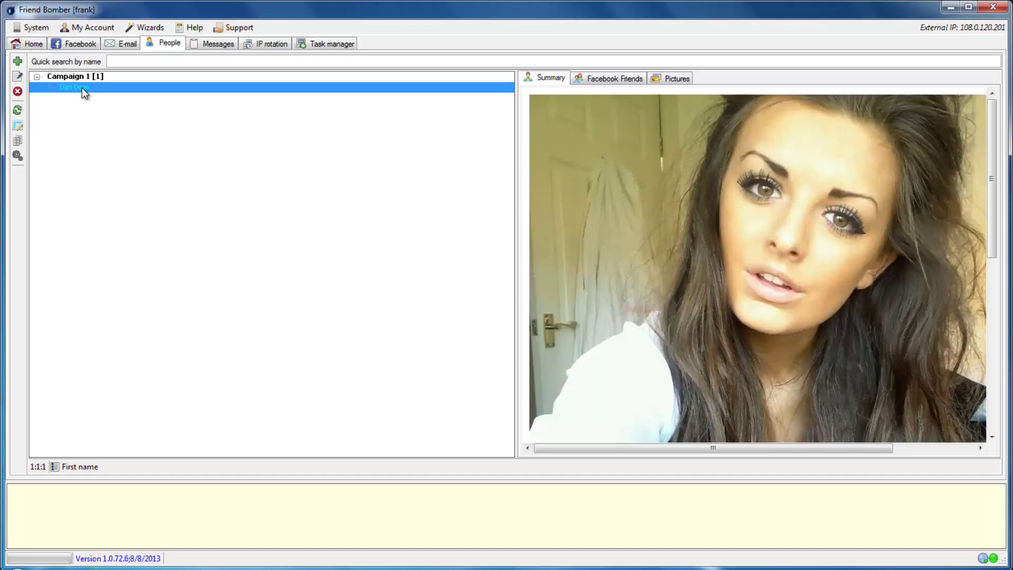
Step: Create a Hotmail account from Campaign 1's profile and show the e-mail accounts list
click(148, 26)
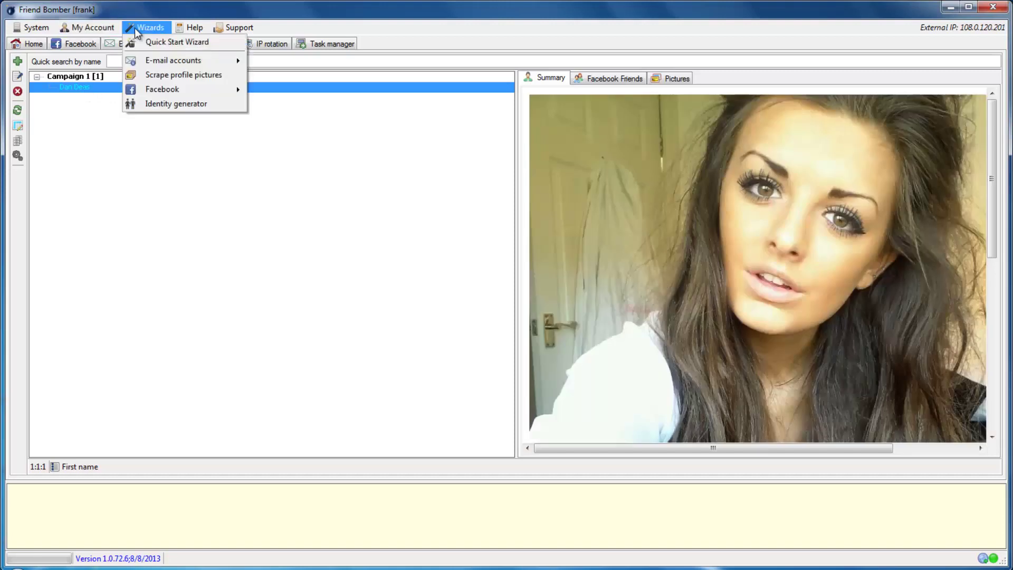
click(288, 61)
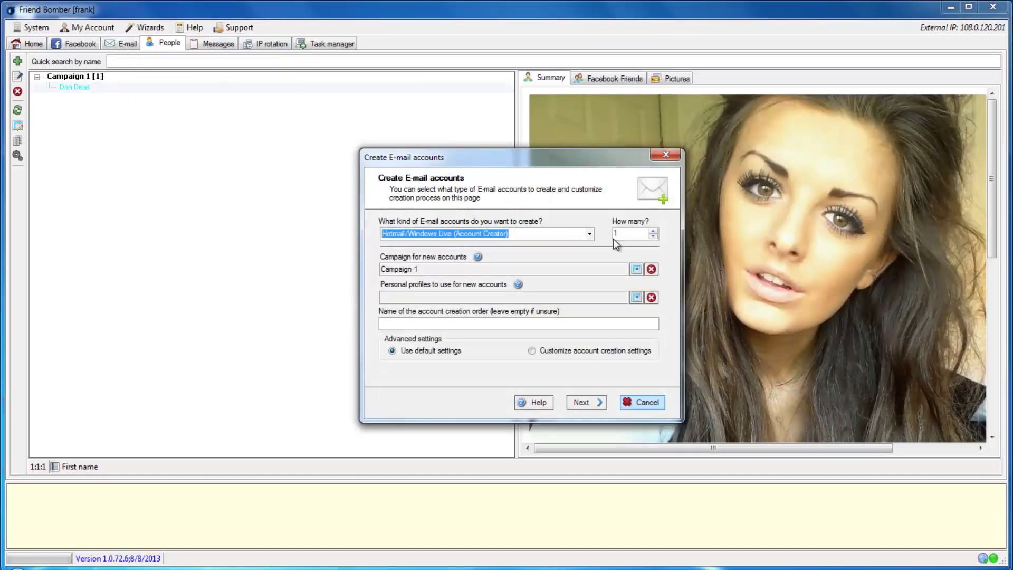
click(636, 298)
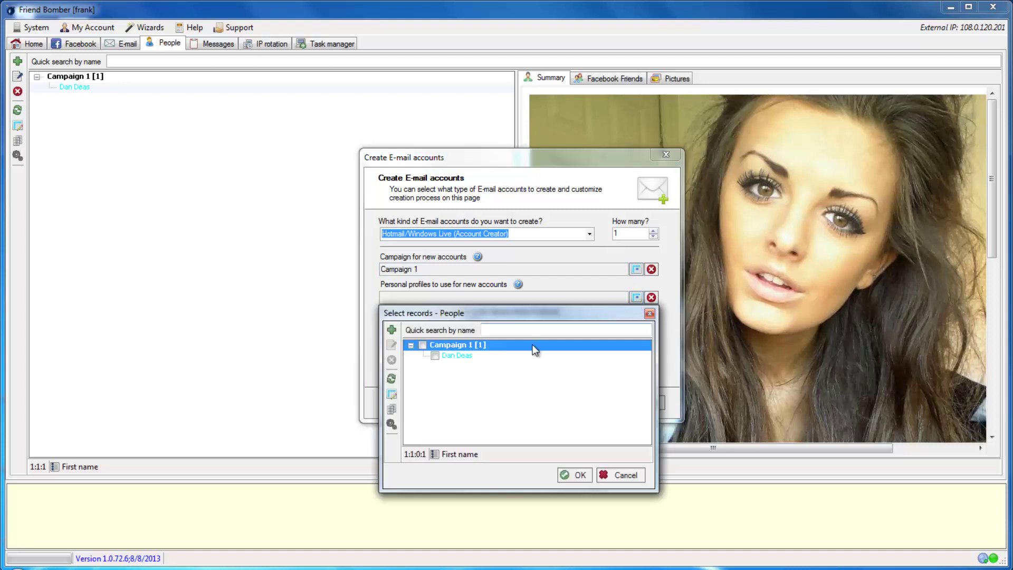
click(448, 362)
click(576, 478)
click(585, 402)
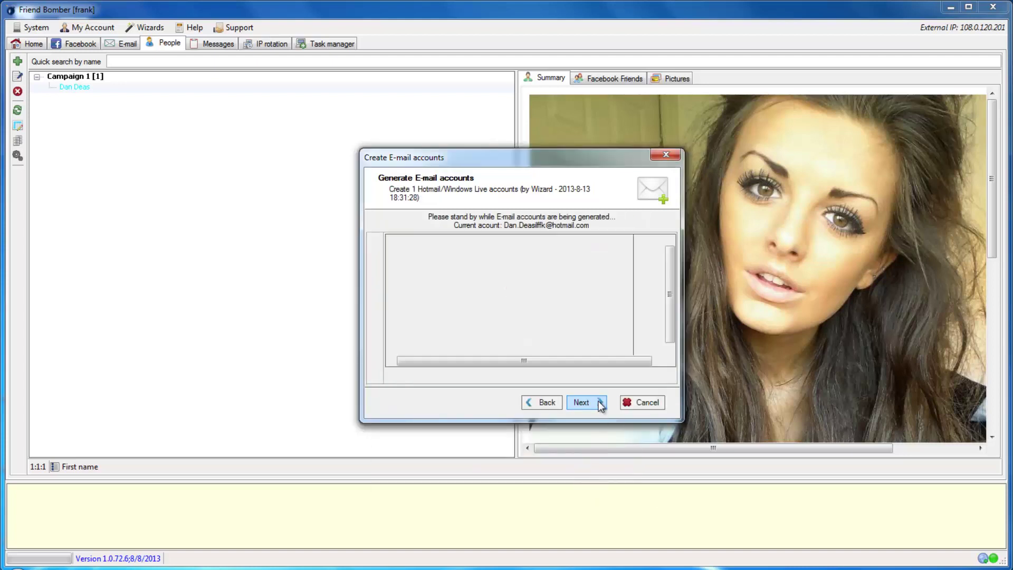
click(599, 401)
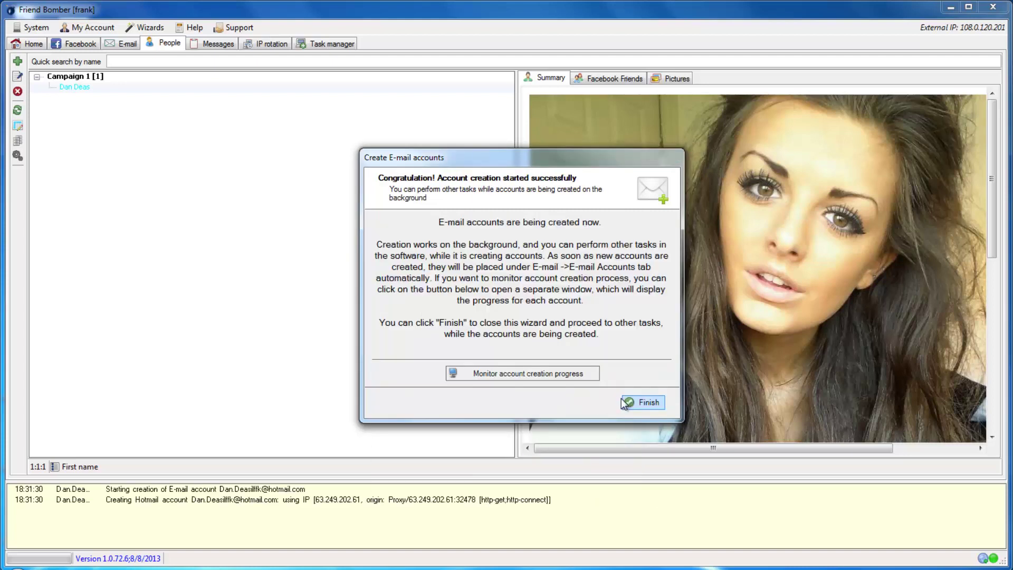
click(644, 406)
click(127, 45)
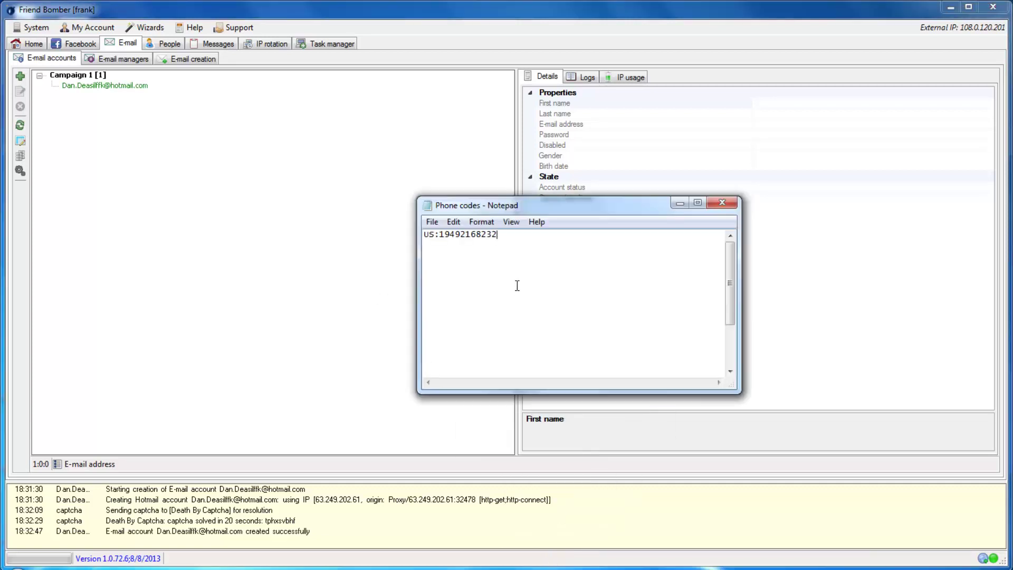
Step: Paste the US number from the notes into a text import for Telephone numbers
drag(515, 238, 401, 235)
key(ctrl+c)
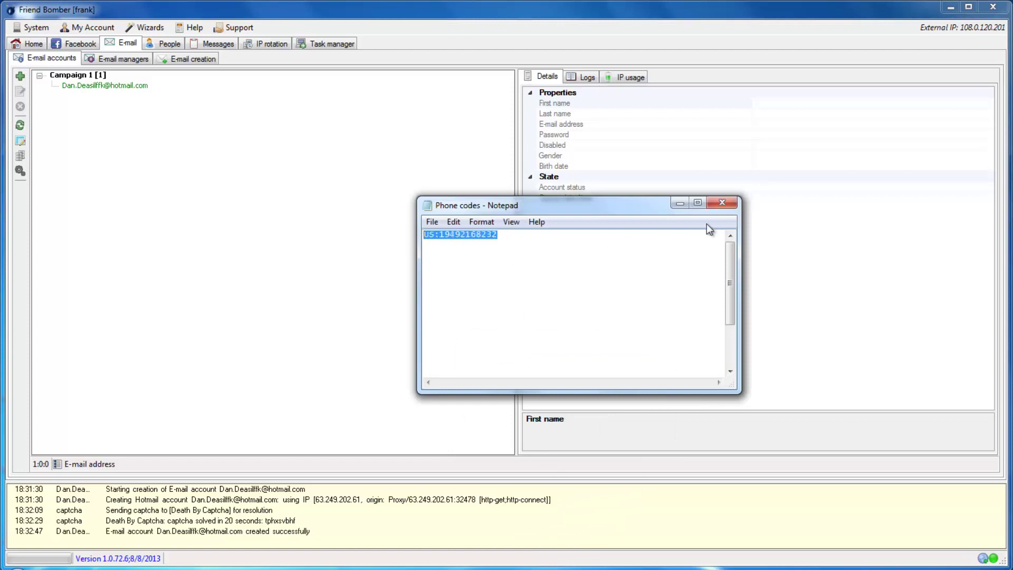
click(35, 28)
click(163, 110)
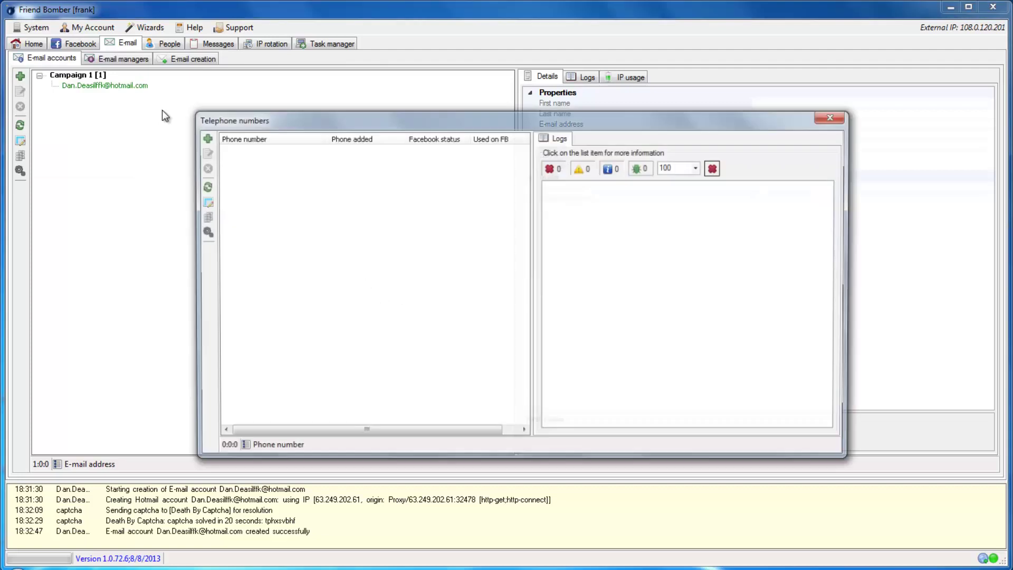
click(208, 202)
click(237, 213)
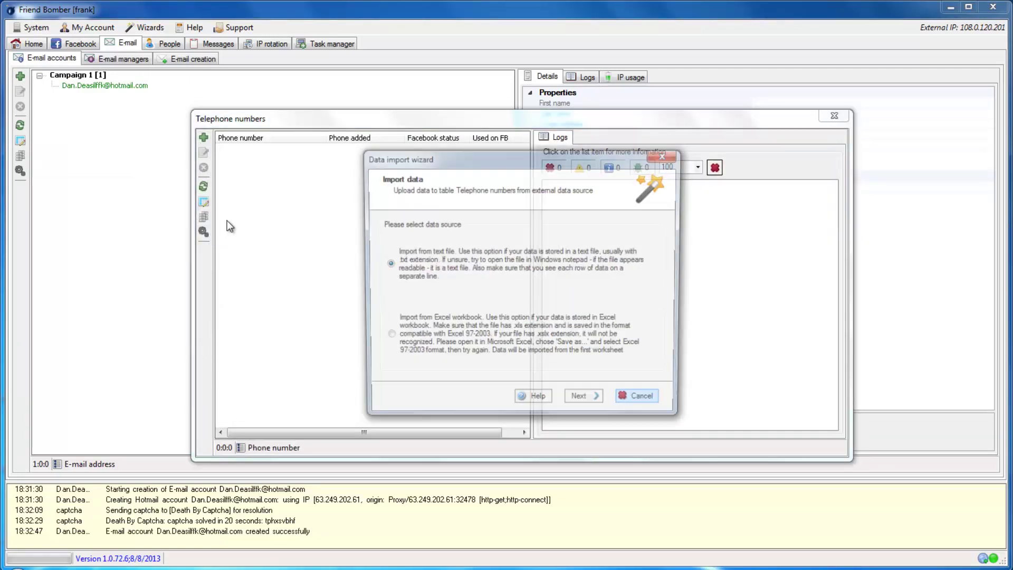
click(590, 400)
click(547, 325)
key(ctrl+v)
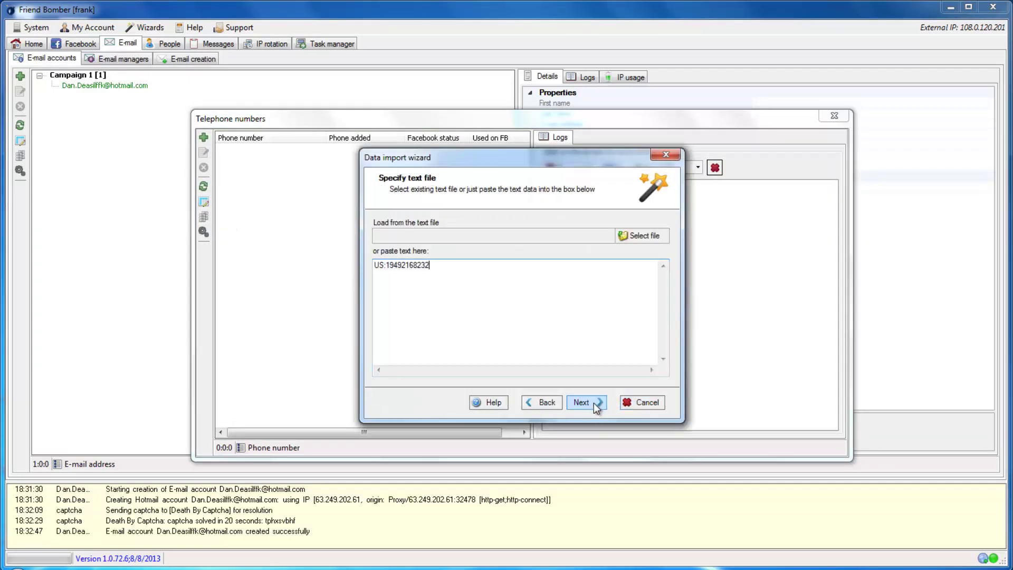
Step: Import the number with template $countryiso $phn, then close the Telephone numbers list
click(594, 403)
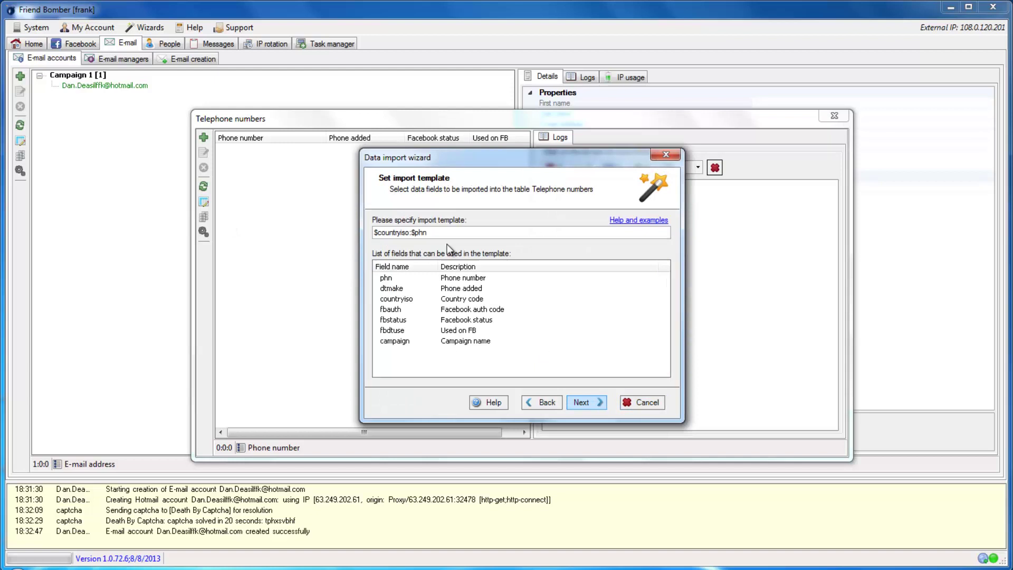
key(Delete)
double_click(452, 300)
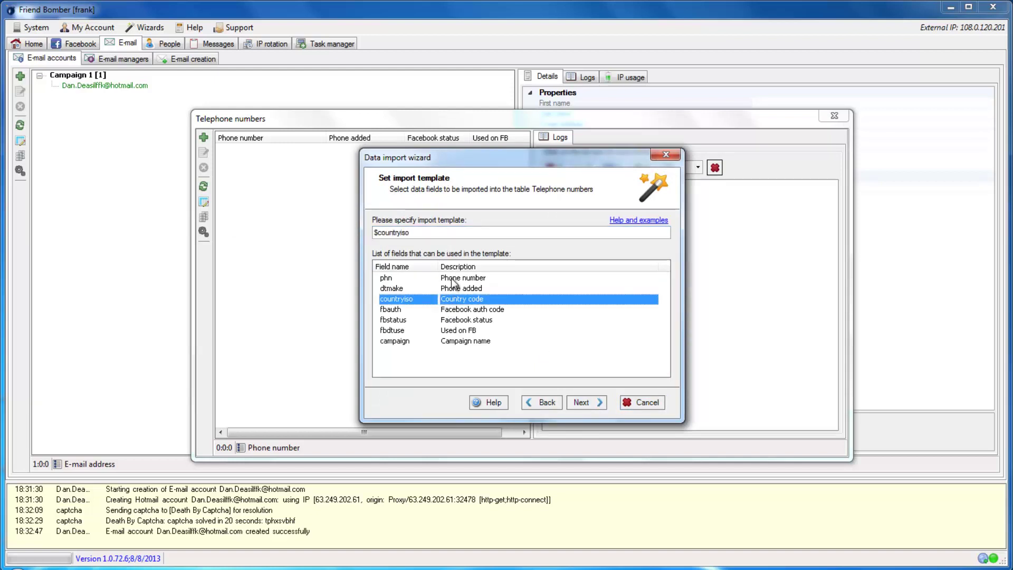
double_click(455, 278)
click(581, 402)
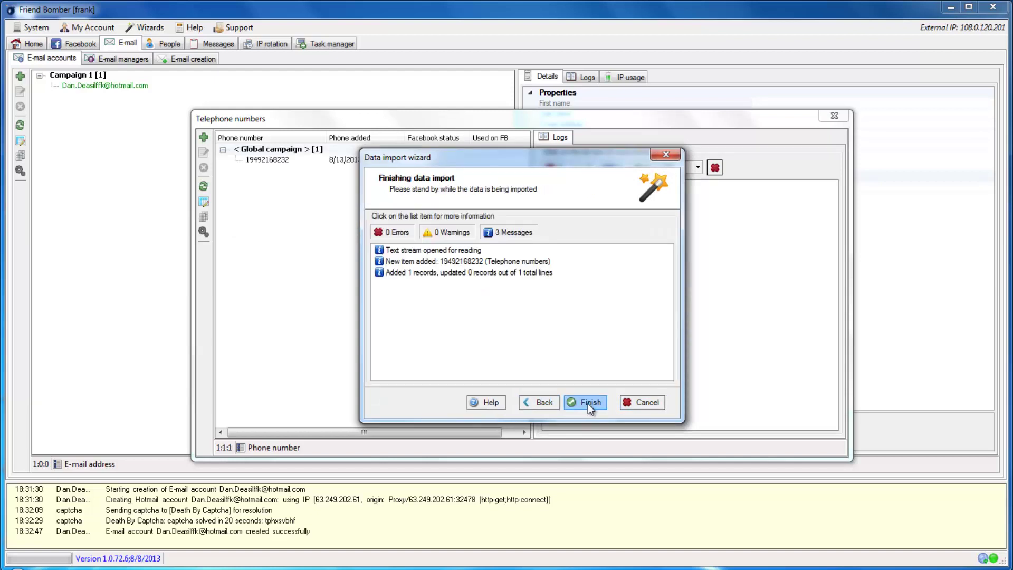
click(588, 404)
click(834, 117)
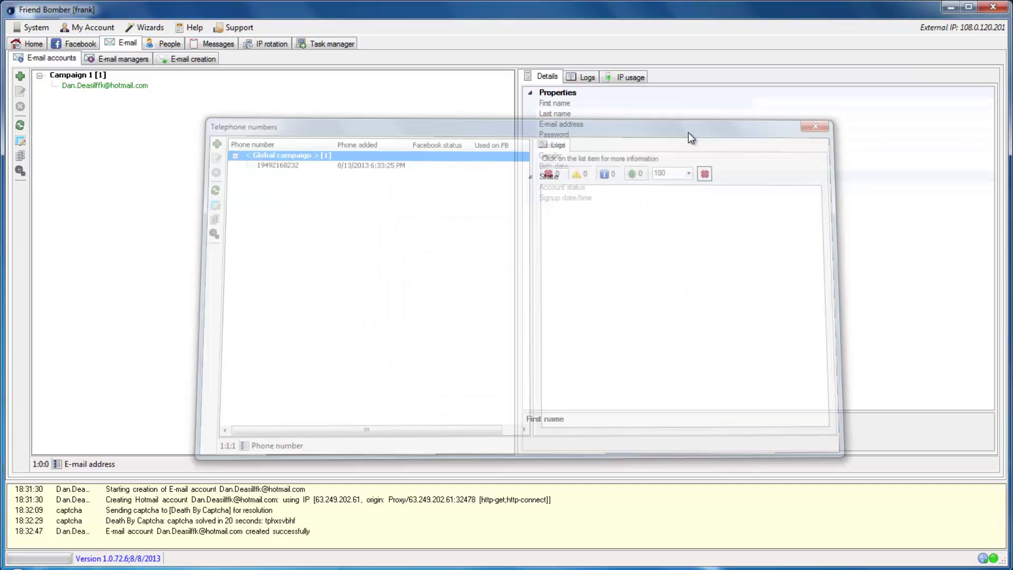
Step: Queue a Facebook account for the new Hotmail e-mail account
click(150, 28)
mouse_move(162, 88)
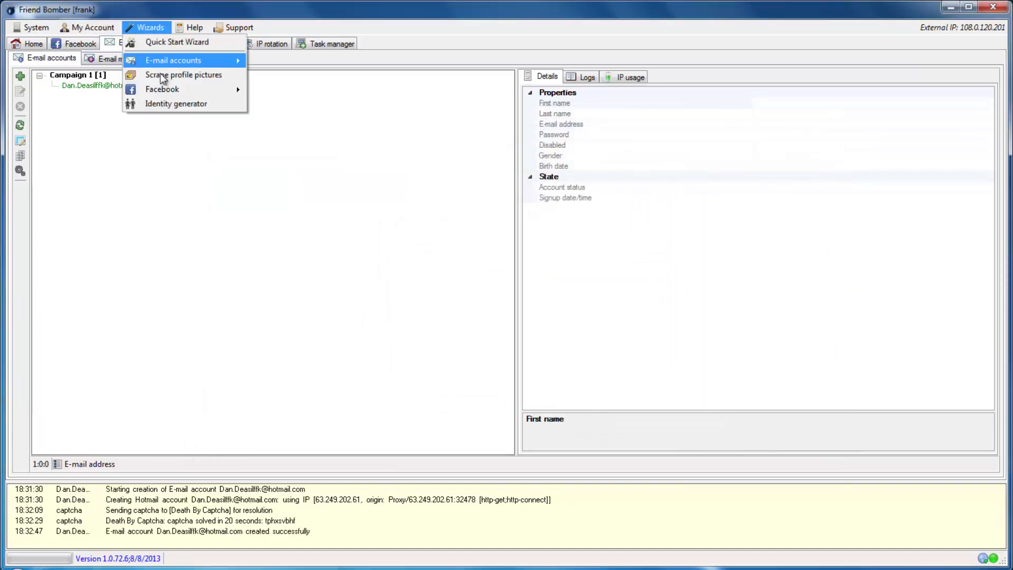
click(315, 85)
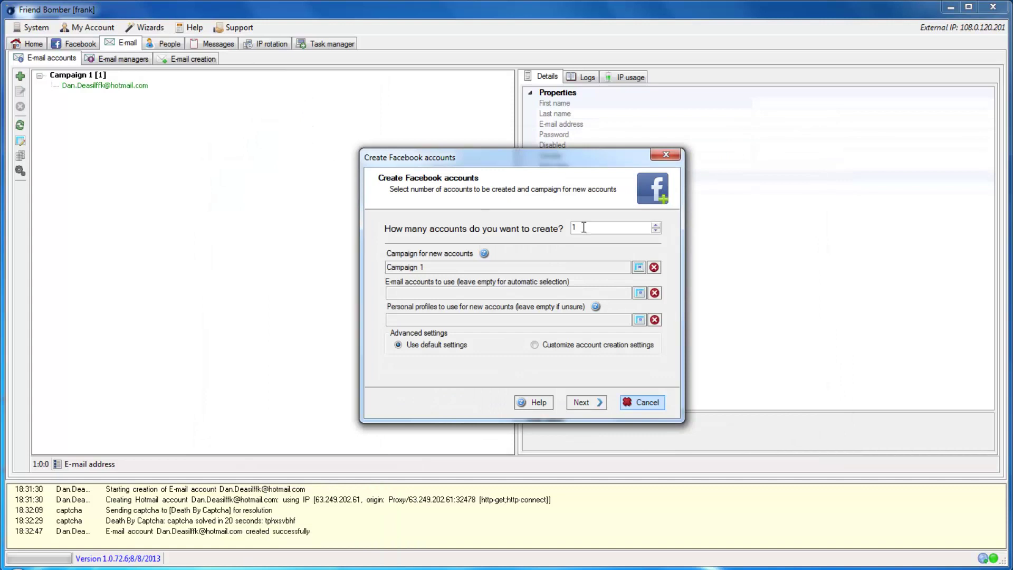
click(638, 293)
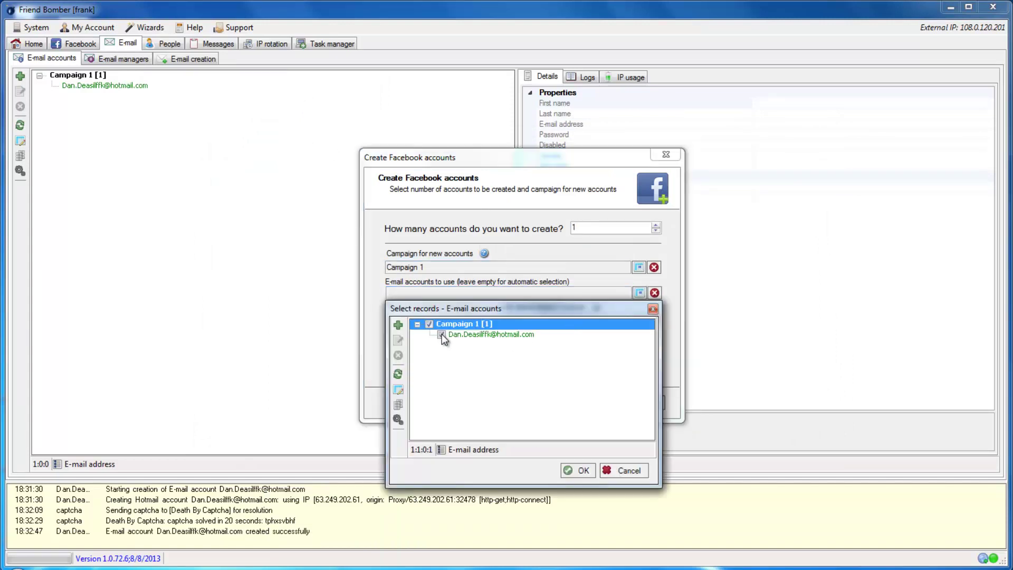
click(577, 470)
click(600, 402)
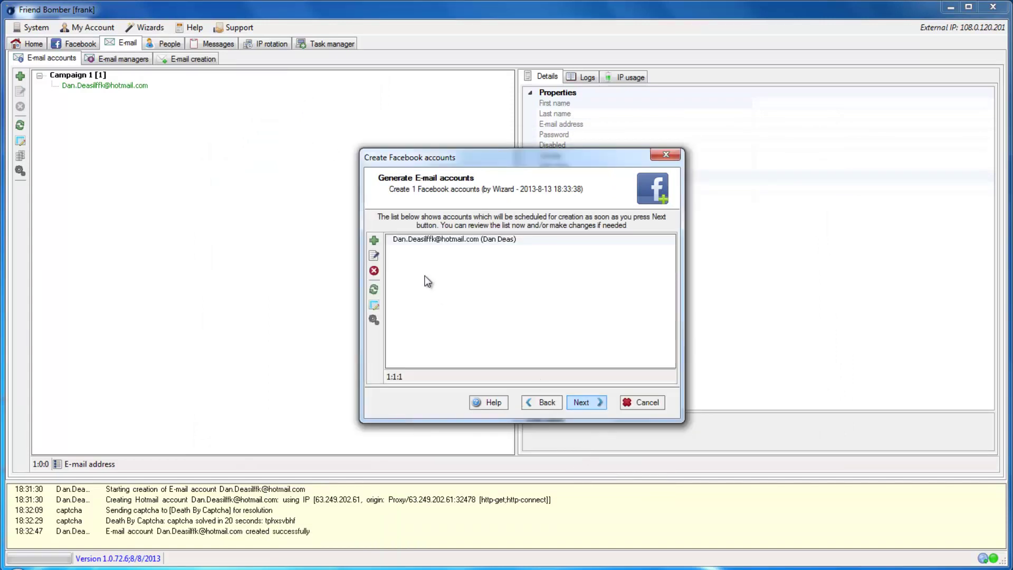
Step: Bind a Campaign 1 phone number to the queued account and start its creation
click(451, 239)
click(374, 319)
click(440, 379)
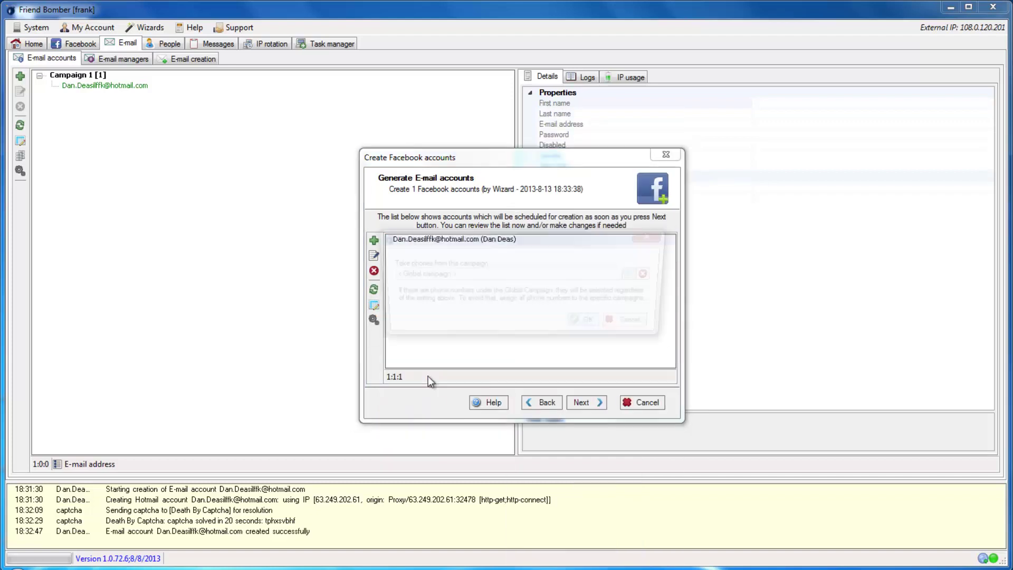
click(637, 274)
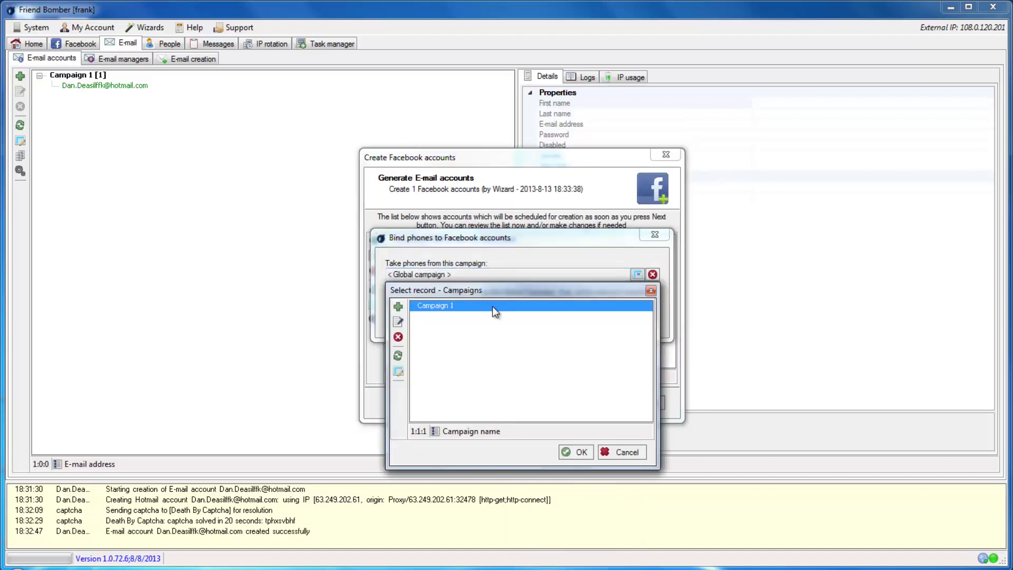
double_click(492, 306)
click(585, 324)
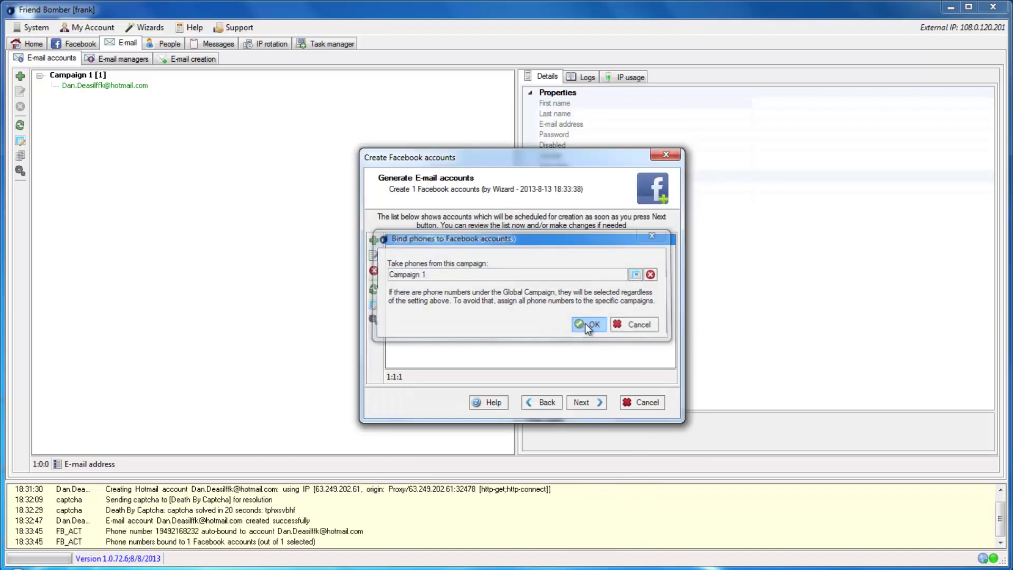
click(587, 402)
click(642, 402)
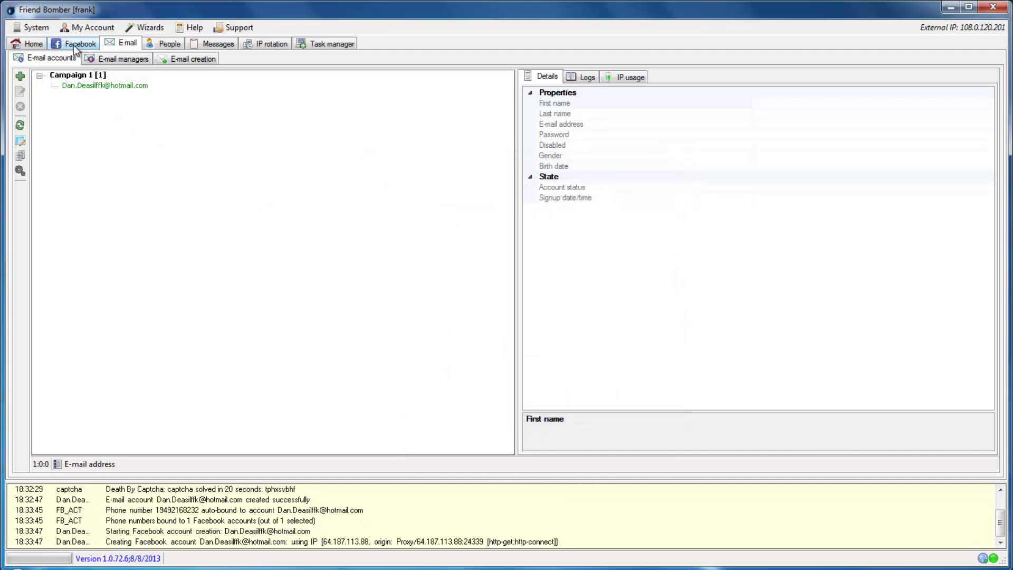
Step: Submit the received SMS code in the Manual phone verification dialog on the Facebook tab
click(76, 44)
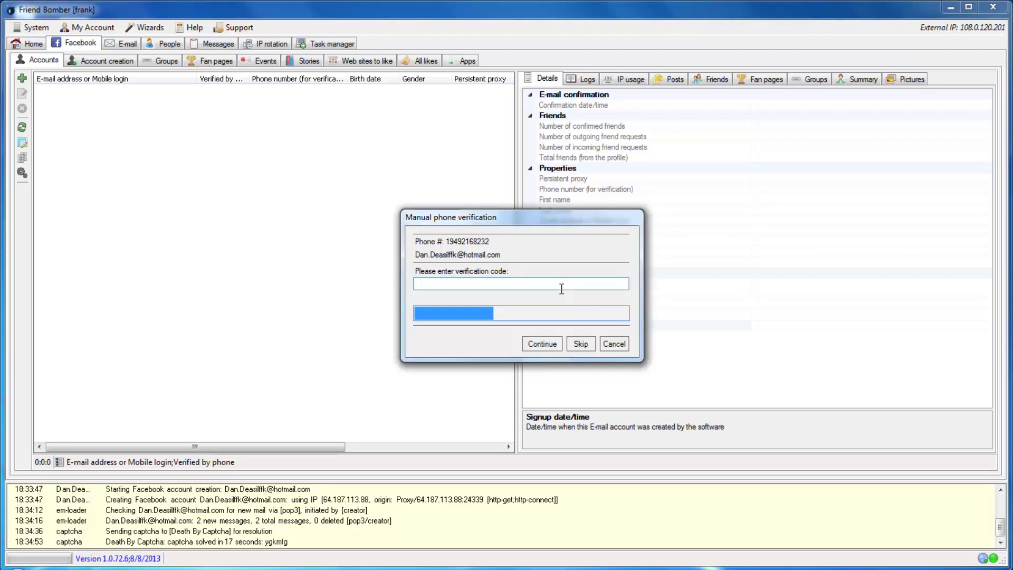
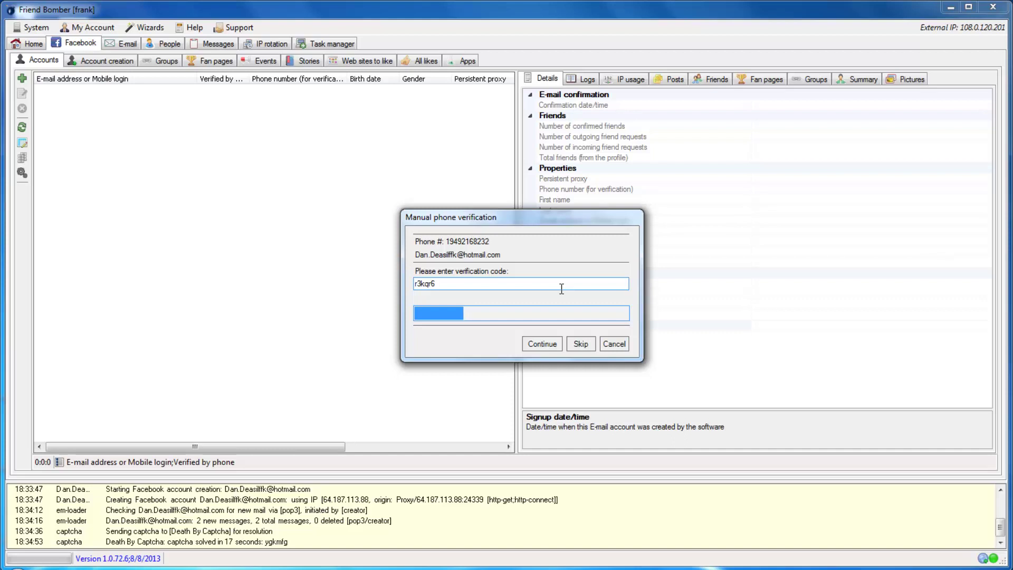
click(542, 344)
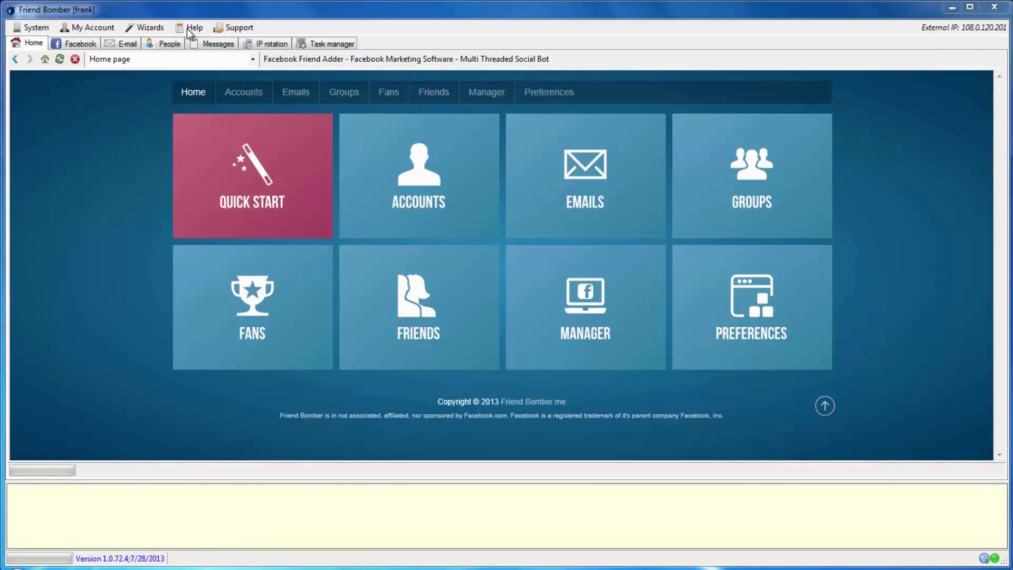
Step: Load the FriendBomber documentation wiki from the Help menu
click(187, 29)
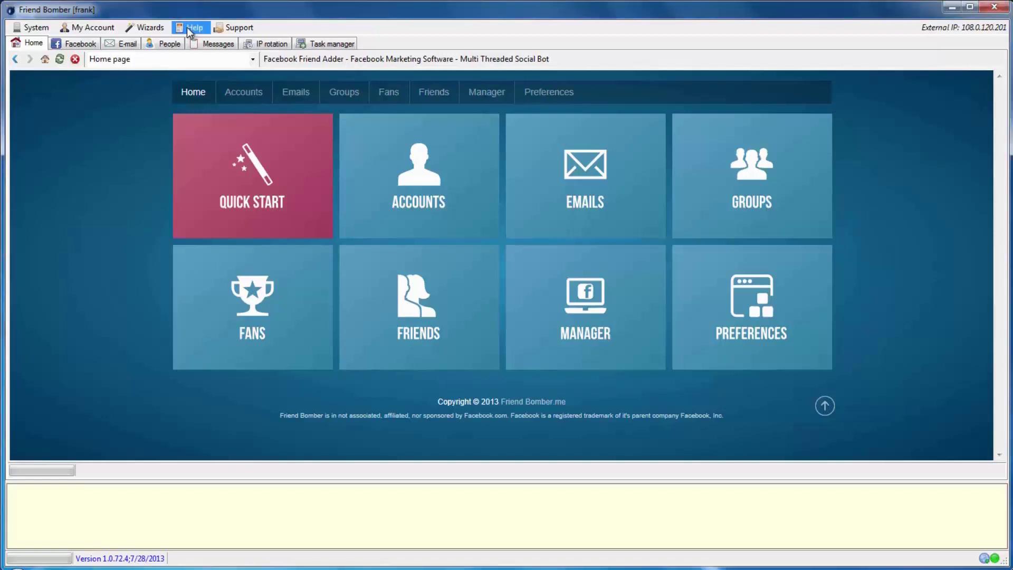